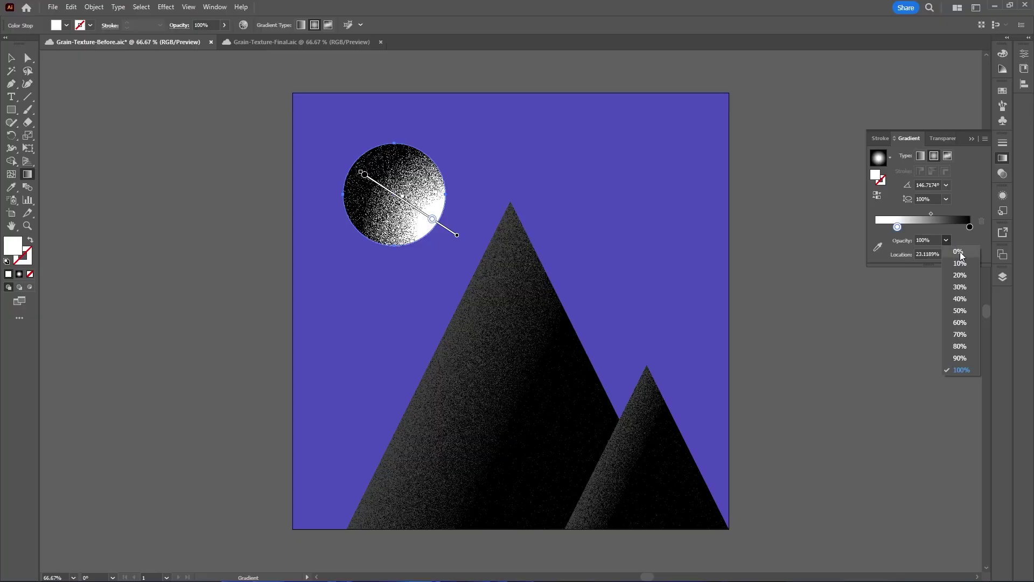
# Step: Preview the finished grain effects, then switch to the flat Grain-Texture-Before.aic document
pyautogui.click(961, 252)
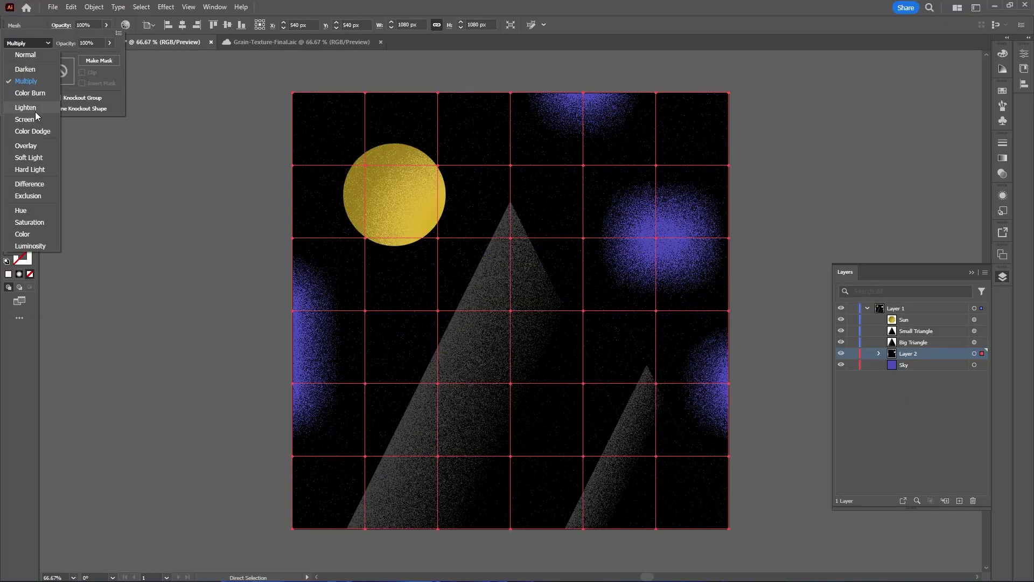
pyautogui.click(35, 108)
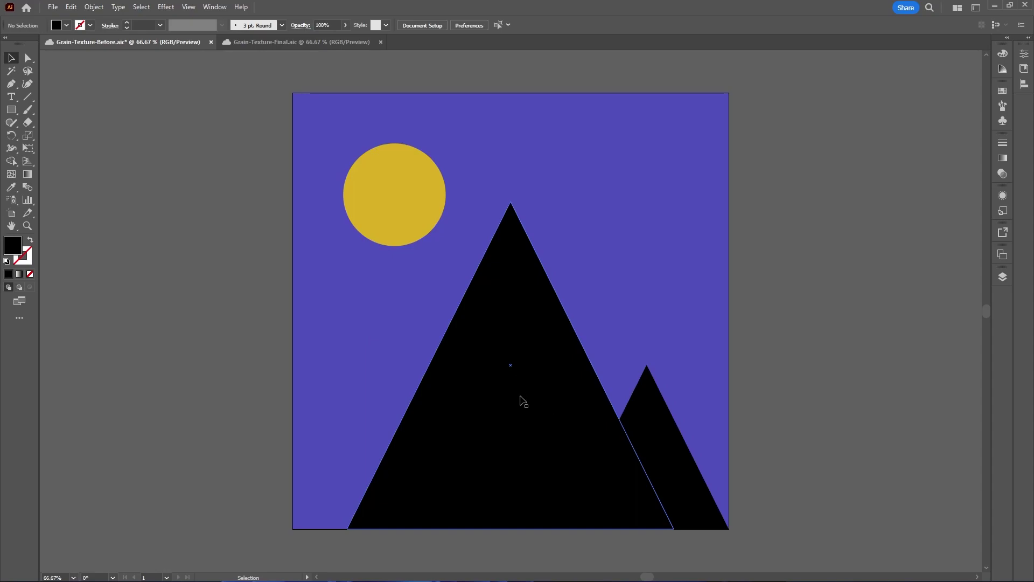
# Step: Select the large black mountain triangle and bring up its Appearance settings
pyautogui.click(476, 339)
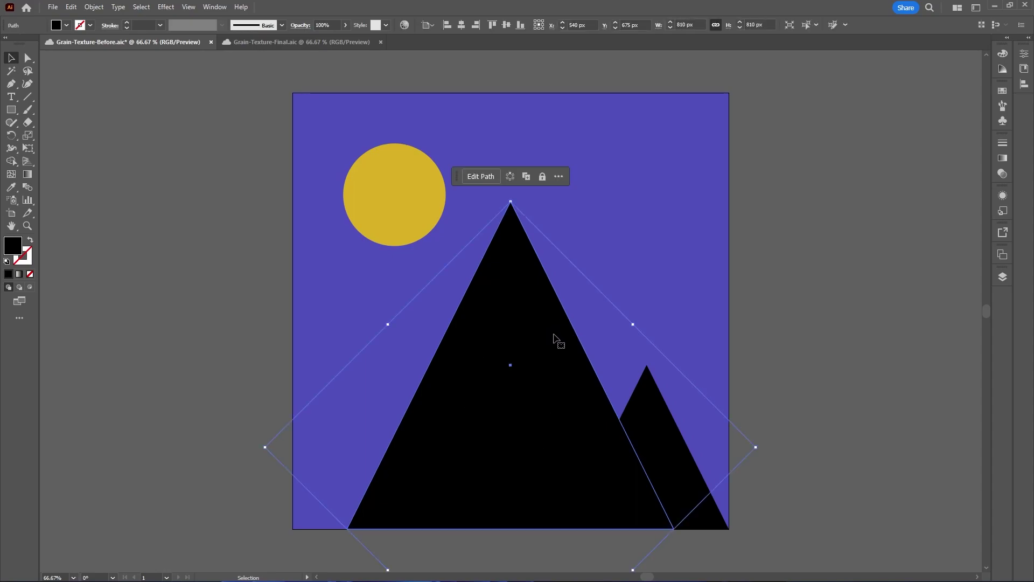
pyautogui.click(1004, 211)
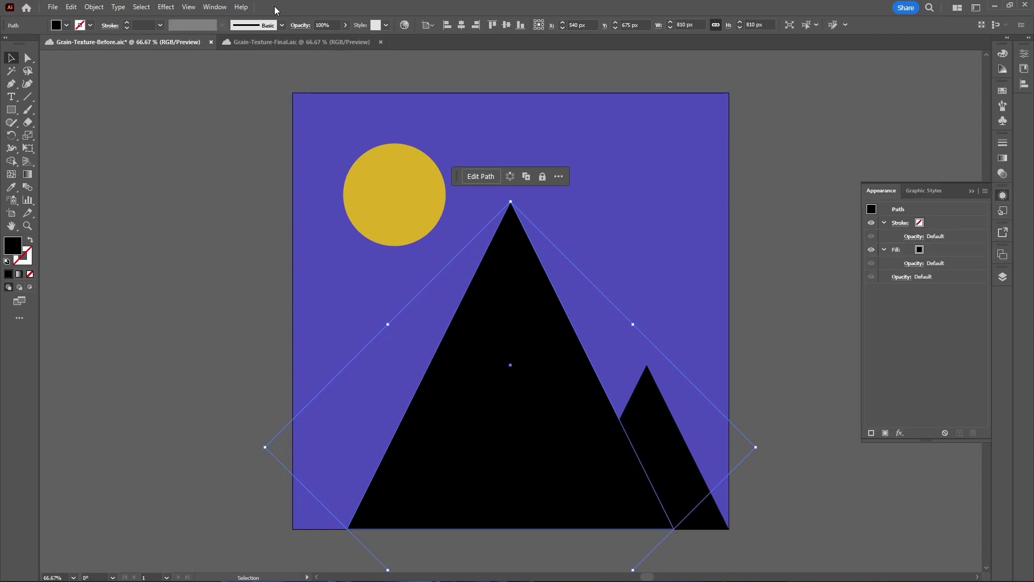
pyautogui.click(218, 7)
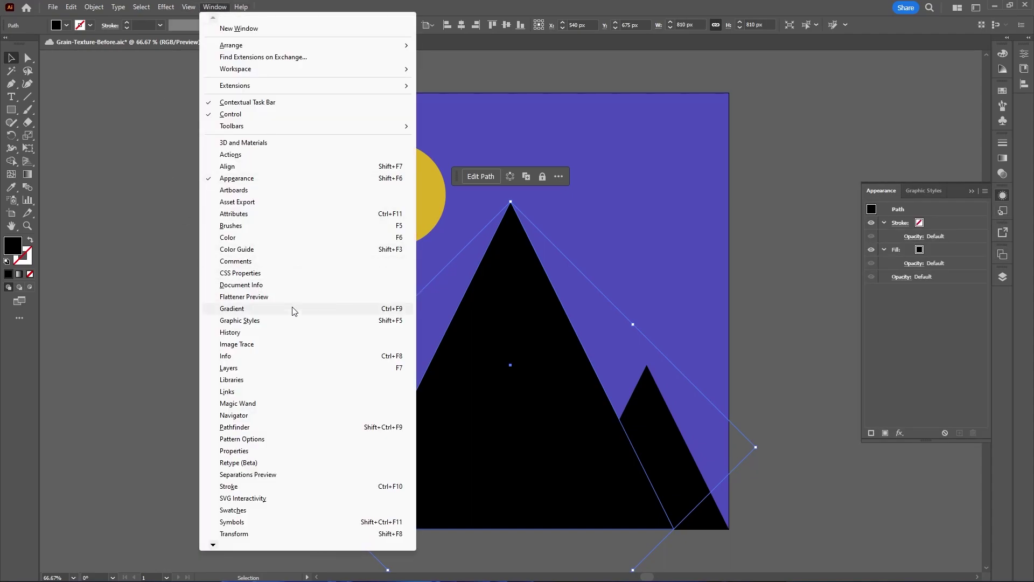
pyautogui.click(215, 7)
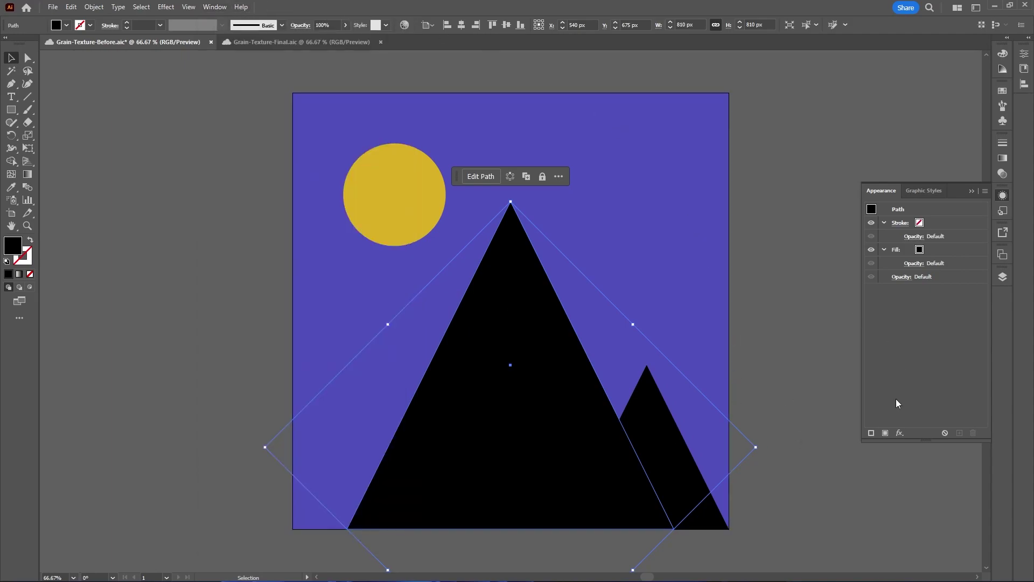
# Step: Add a new fill to the big mountain and apply a default white-to-black gradient
pyautogui.click(885, 432)
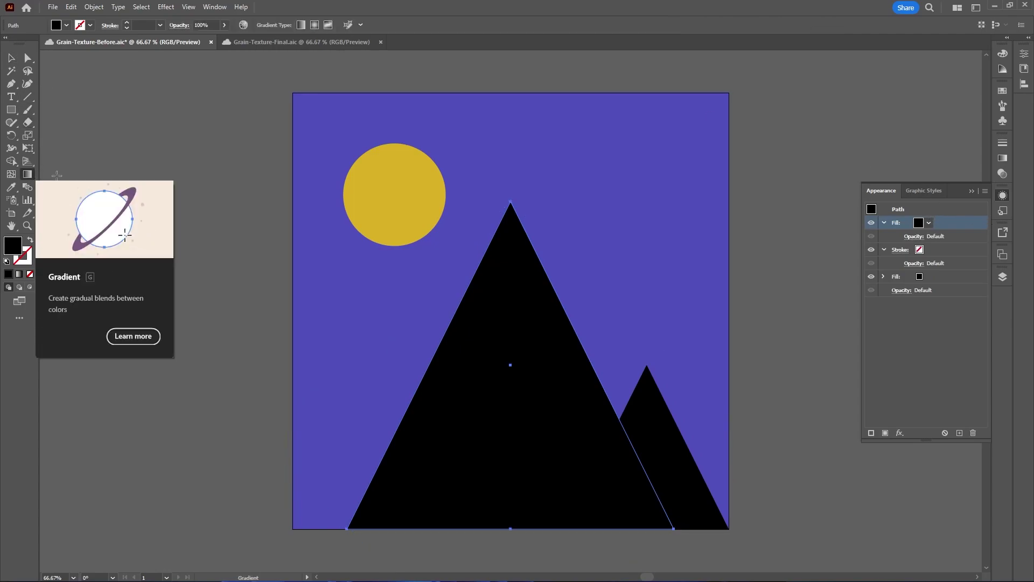
pyautogui.click(30, 176)
pyautogui.click(516, 390)
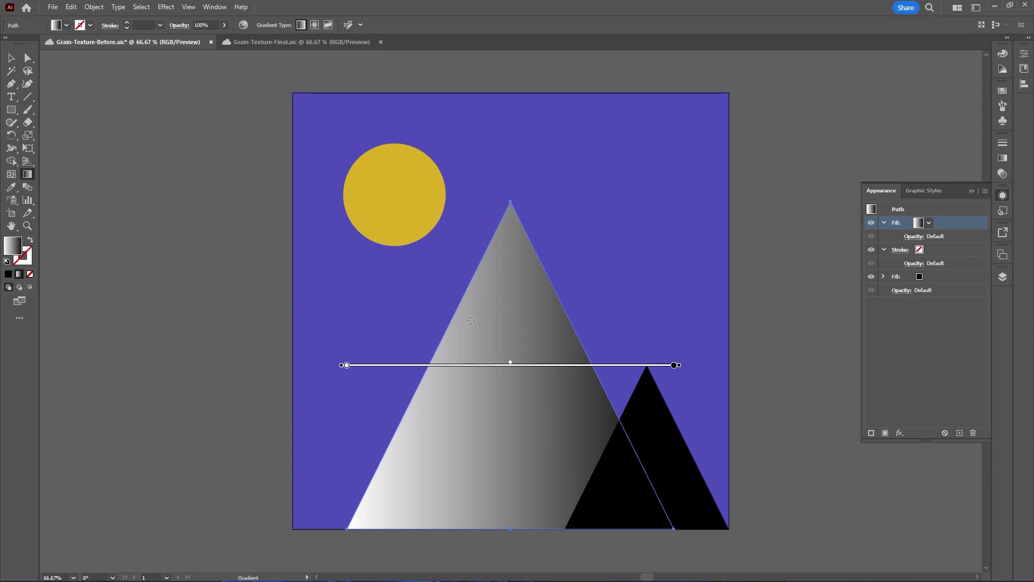
# Step: Angle the gradient about -25.57°, light lower-left to black right, light stop near 38.86%
pyautogui.moveTo(227, 180); pyautogui.dragTo(612, 387)
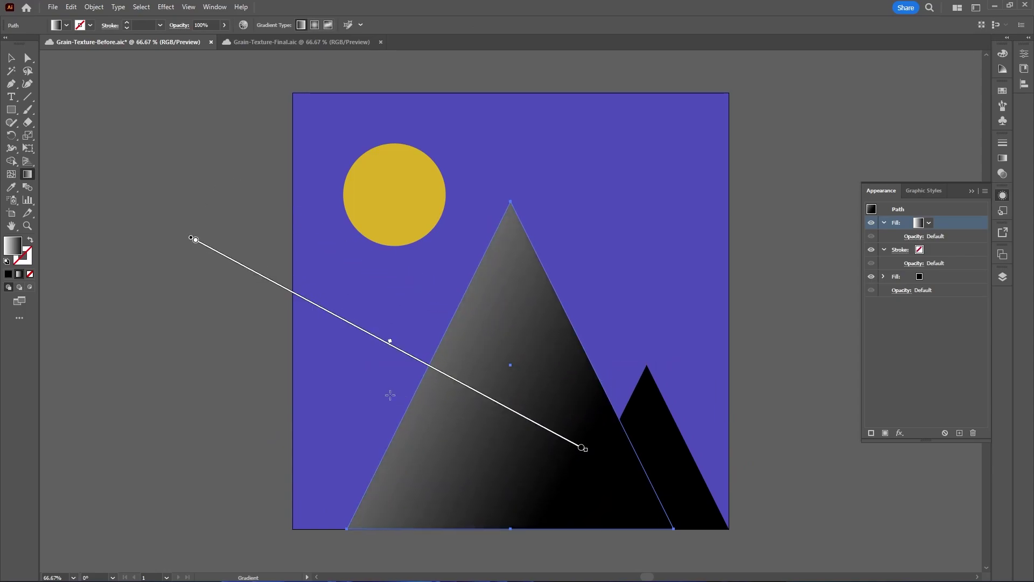
pyautogui.moveTo(408, 283); pyautogui.dragTo(539, 416)
pyautogui.moveTo(605, 305)
pyautogui.mouseDown()
pyautogui.moveTo(526, 439)
pyautogui.moveTo(535, 446)
pyautogui.mouseUp()
pyautogui.moveTo(704, 440); pyautogui.dragTo(494, 484)
pyautogui.moveTo(333, 314); pyautogui.dragTo(538, 424)
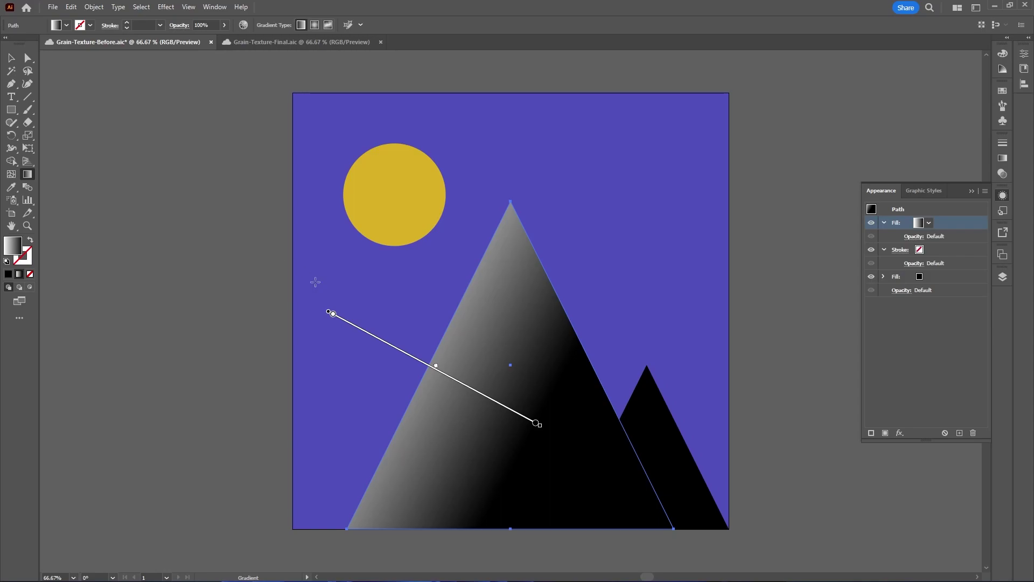
pyautogui.moveTo(286, 269); pyautogui.dragTo(564, 407)
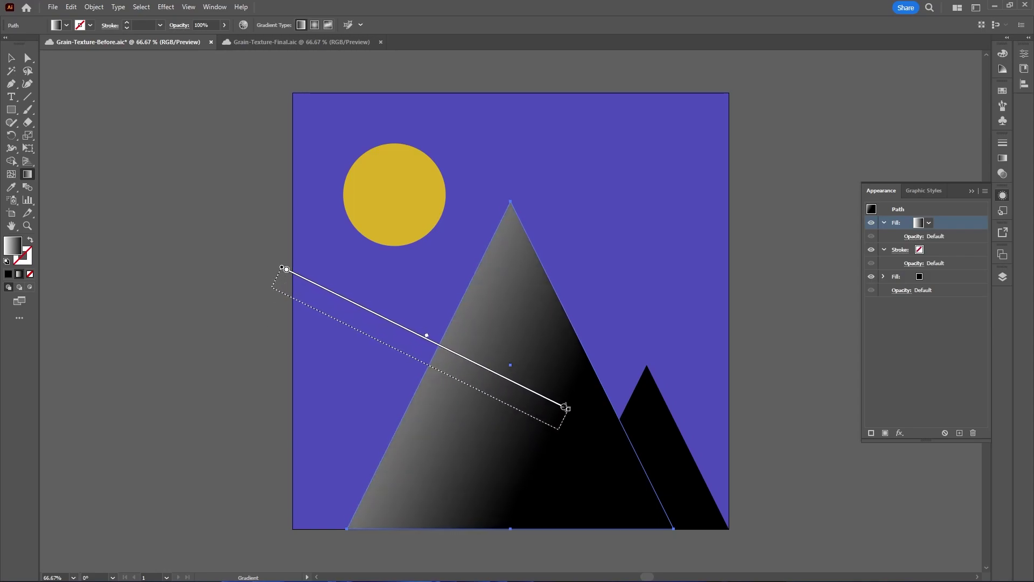
pyautogui.moveTo(275, 292); pyautogui.dragTo(564, 430)
pyautogui.moveTo(276, 294); pyautogui.dragTo(379, 358)
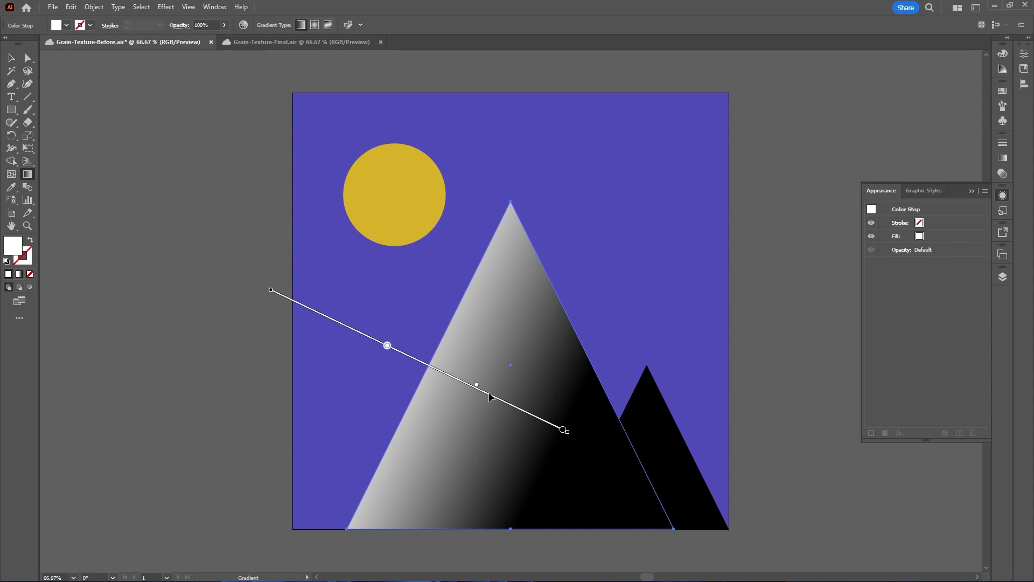
pyautogui.moveTo(477, 386)
pyautogui.mouseDown()
pyautogui.moveTo(455, 381)
pyautogui.moveTo(499, 398)
pyautogui.moveTo(437, 400)
pyautogui.moveTo(463, 400)
pyautogui.mouseUp()
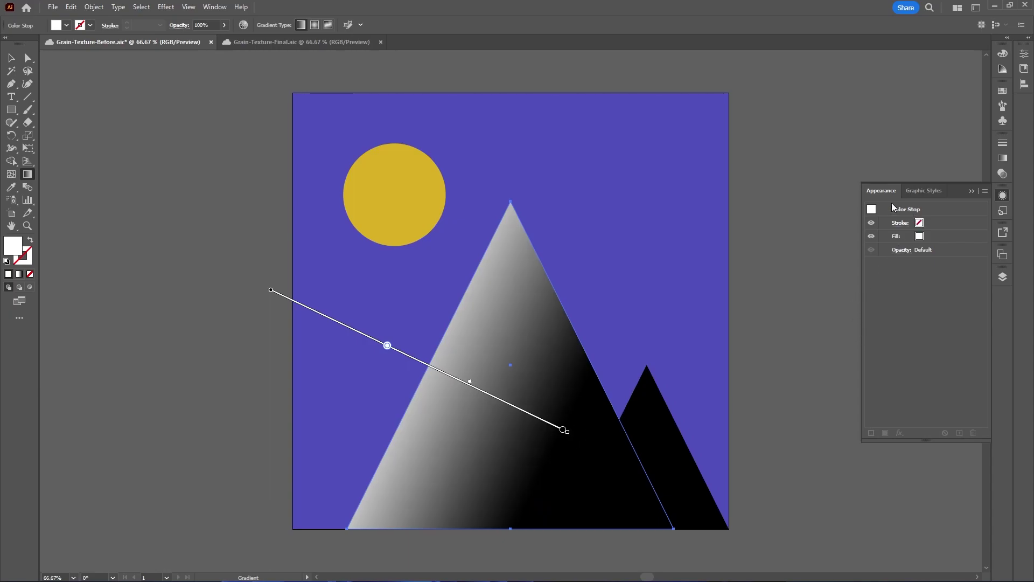
pyautogui.click(1003, 158)
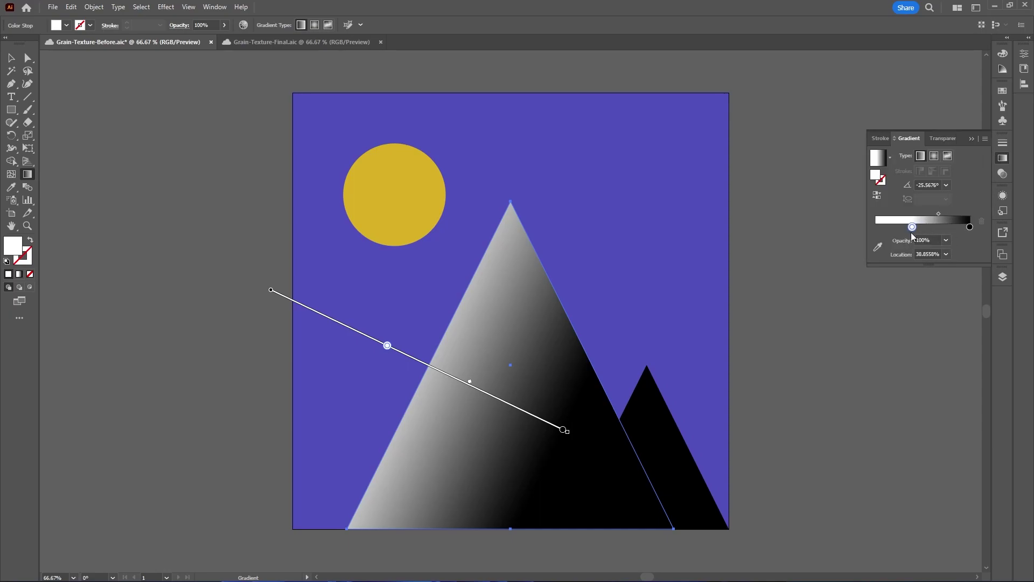
# Step: With Direct Selection, select the mountain's gradient Fill row and bring up the fx Texture submenu
pyautogui.click(1003, 158)
pyautogui.click(1001, 197)
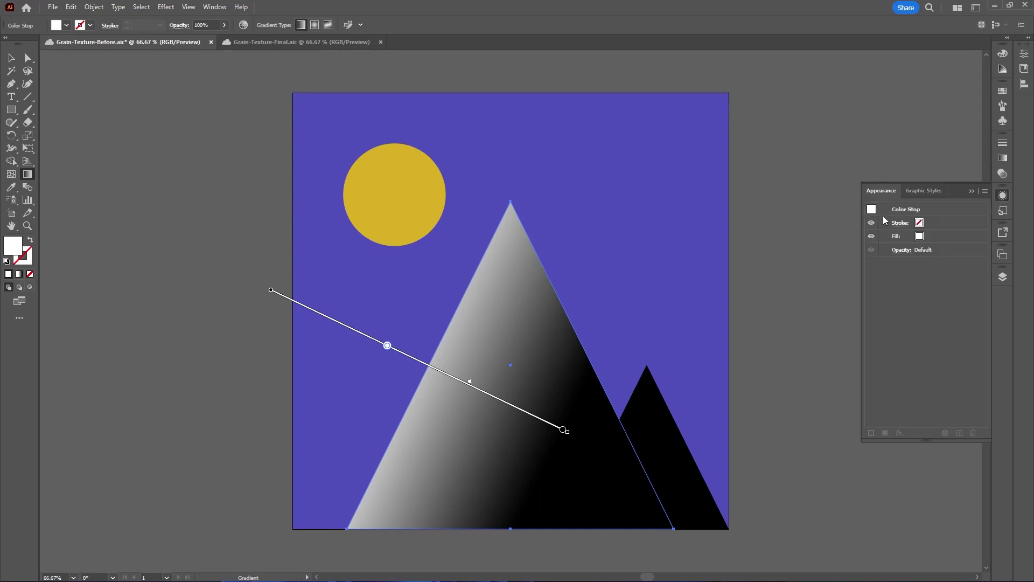
pyautogui.click(28, 58)
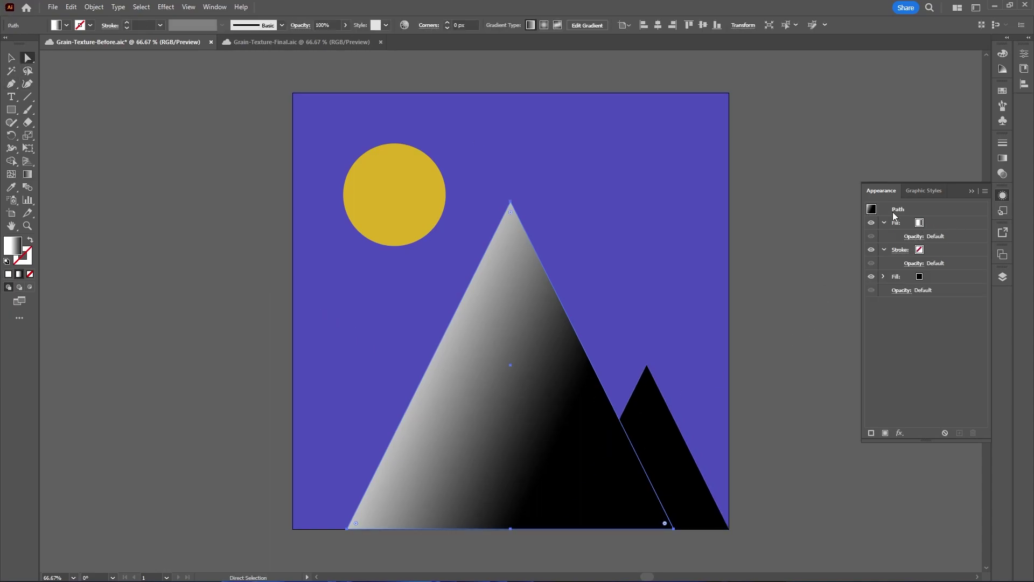
pyautogui.click(948, 224)
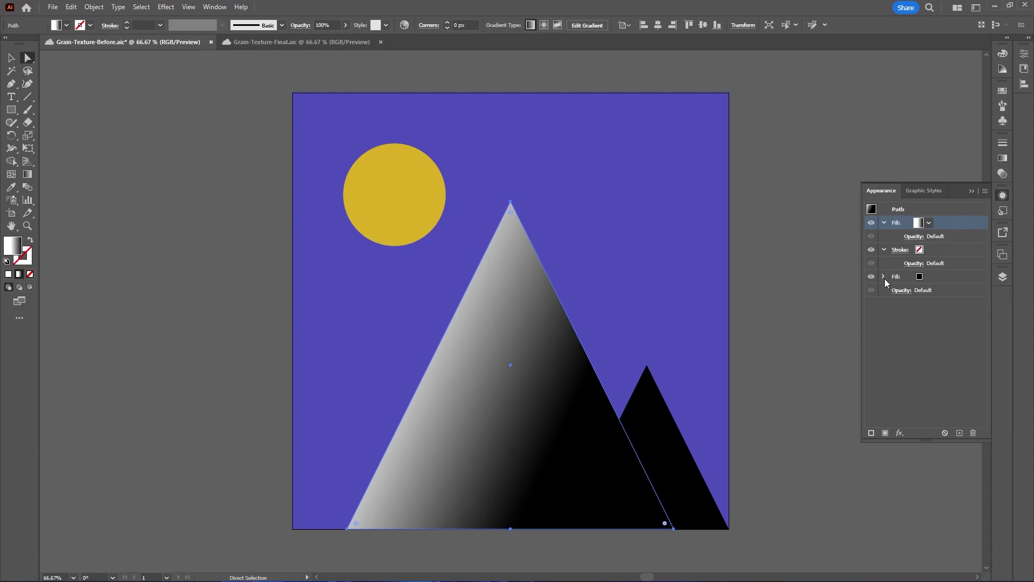
pyautogui.click(902, 432)
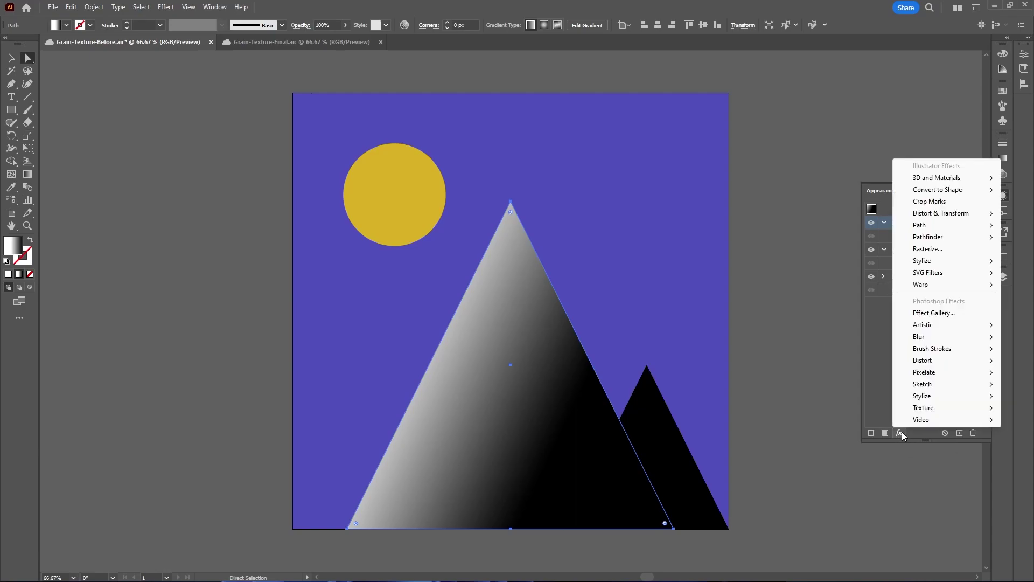
pyautogui.moveTo(923, 409)
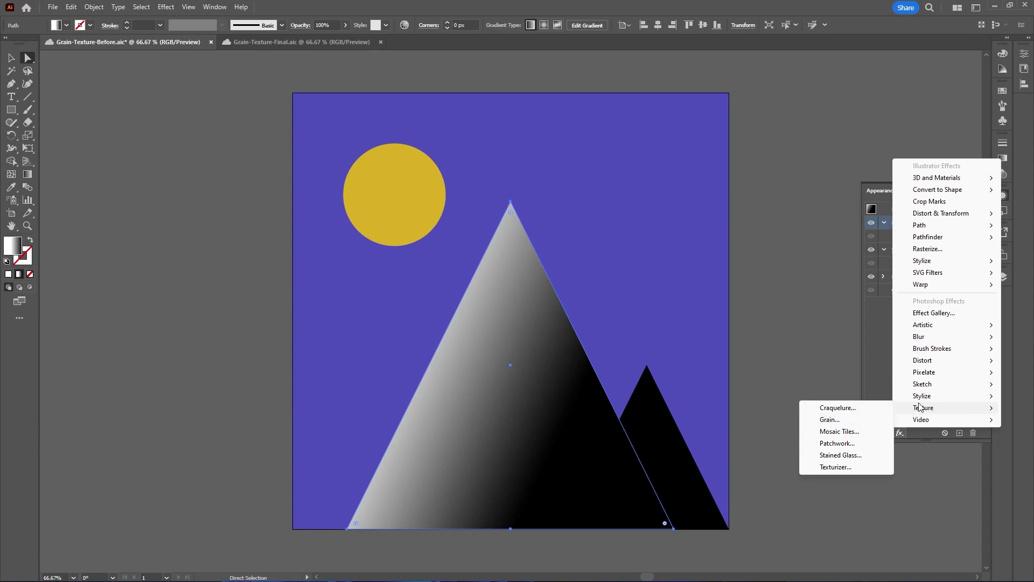
pyautogui.moveTo(901, 373)
# Step: Apply Stippled Grain at Intensity 49 and Contrast 43 to the mountain's gradient fill
pyautogui.click(839, 419)
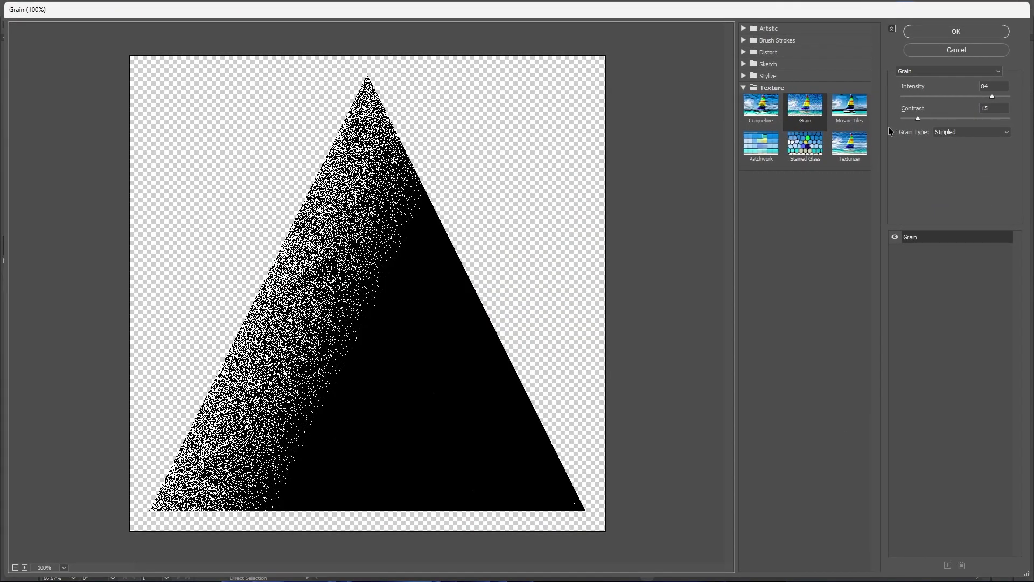
pyautogui.click(954, 134)
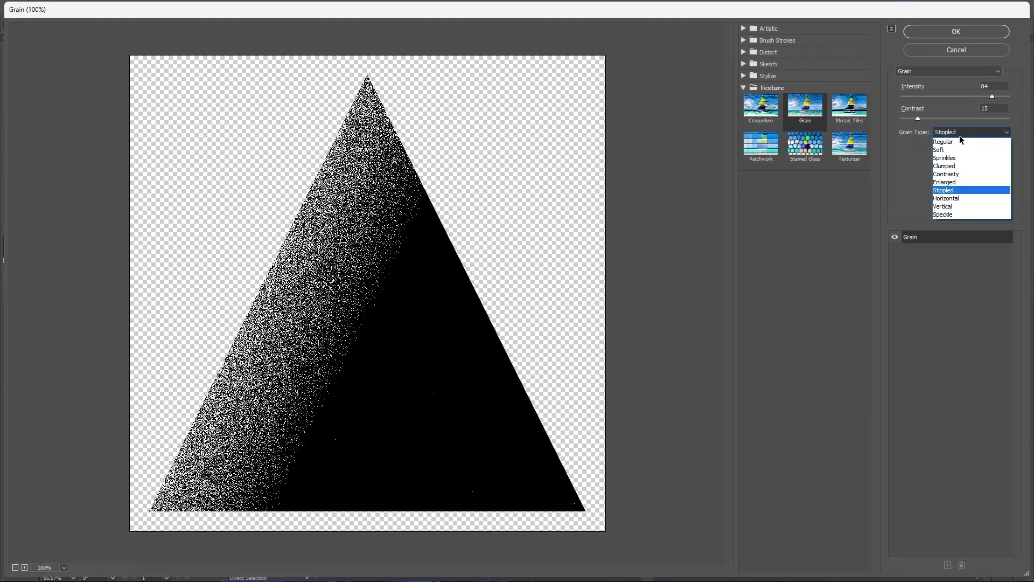
pyautogui.click(959, 136)
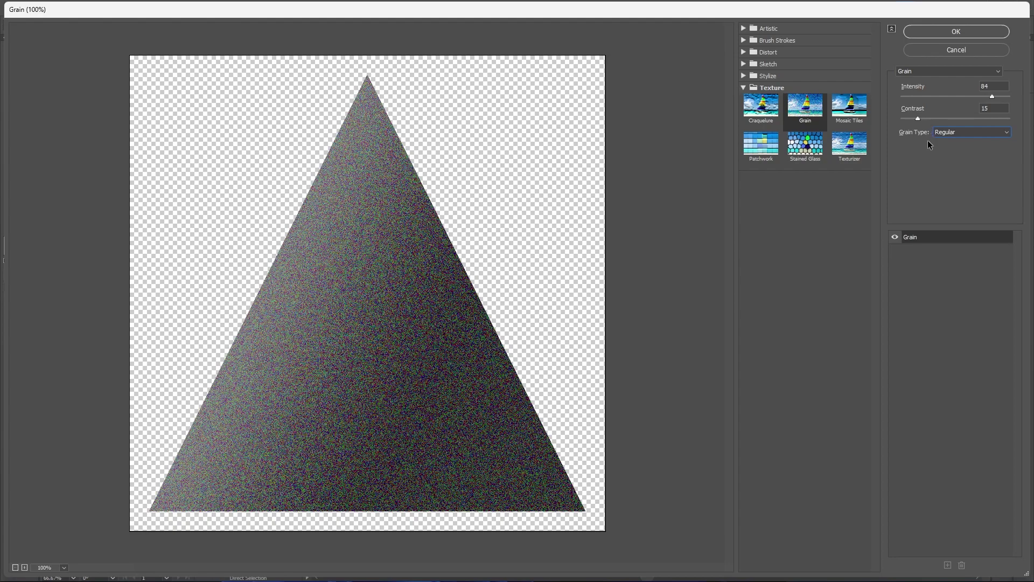
pyautogui.click(957, 132)
pyautogui.click(980, 192)
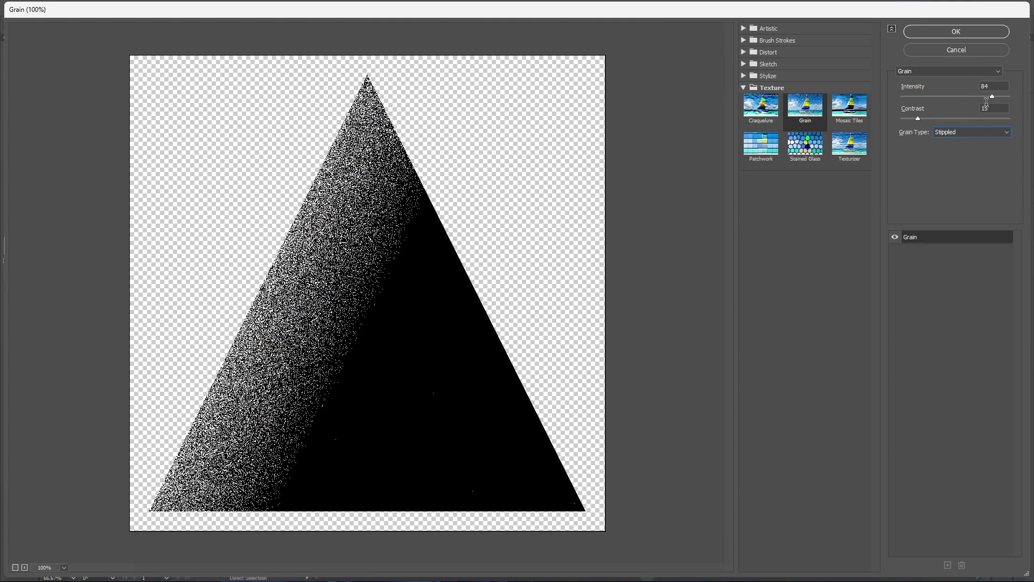
pyautogui.moveTo(991, 96); pyautogui.dragTo(948, 118)
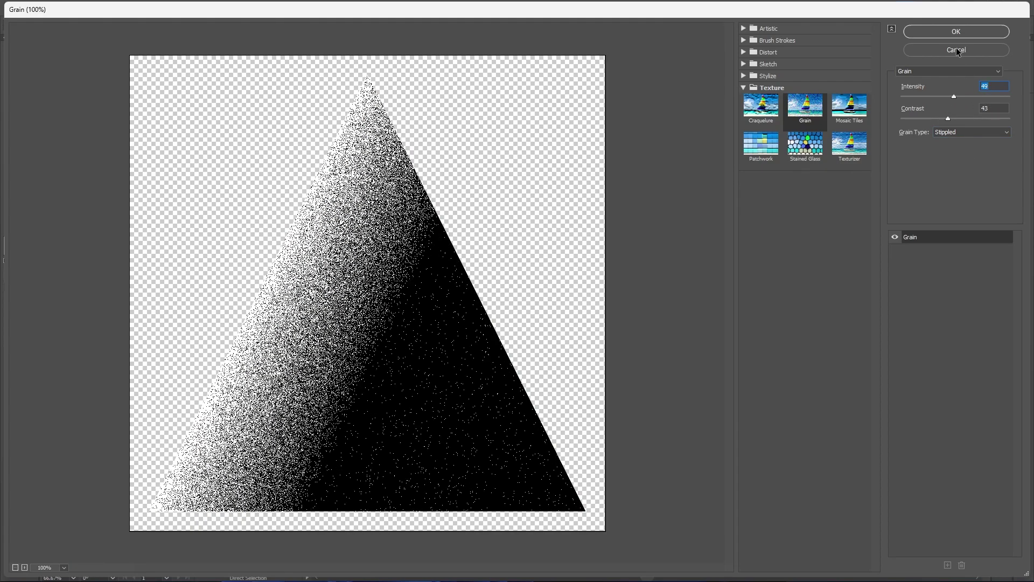
pyautogui.click(971, 29)
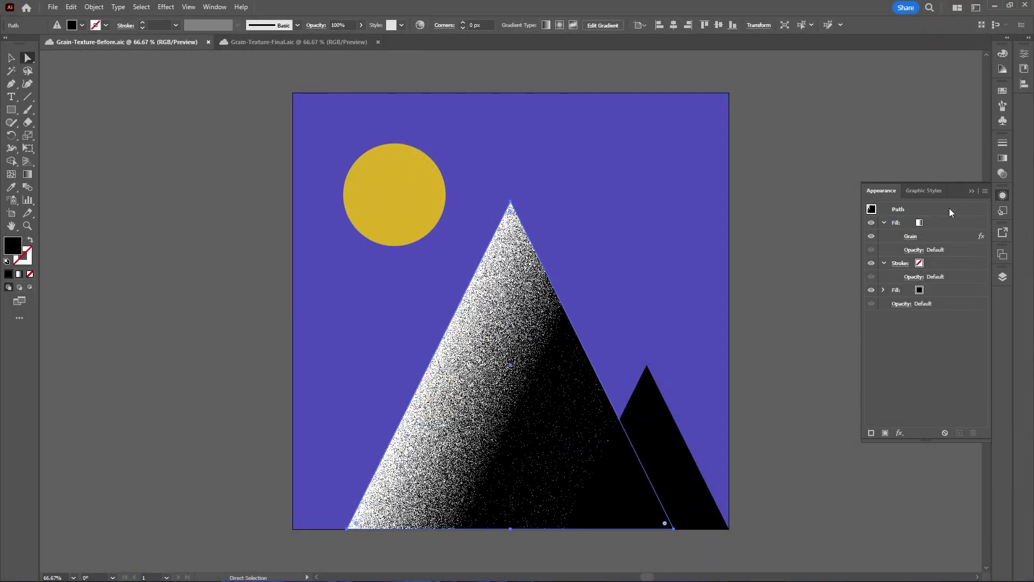
# Step: Lower the mountain grain fill's opacity to 25% and deselect to check the result
pyautogui.click(931, 235)
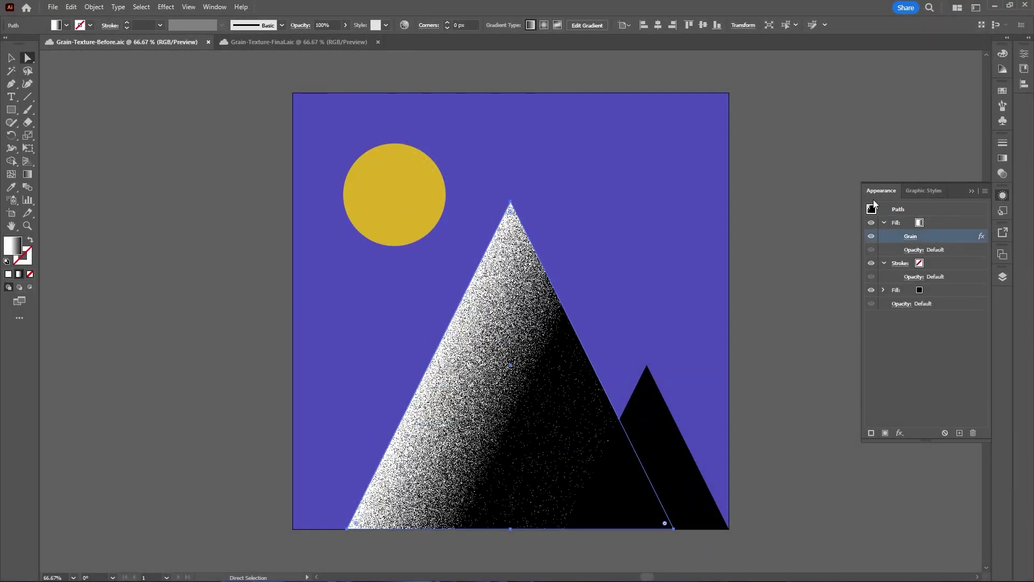
pyautogui.click(915, 250)
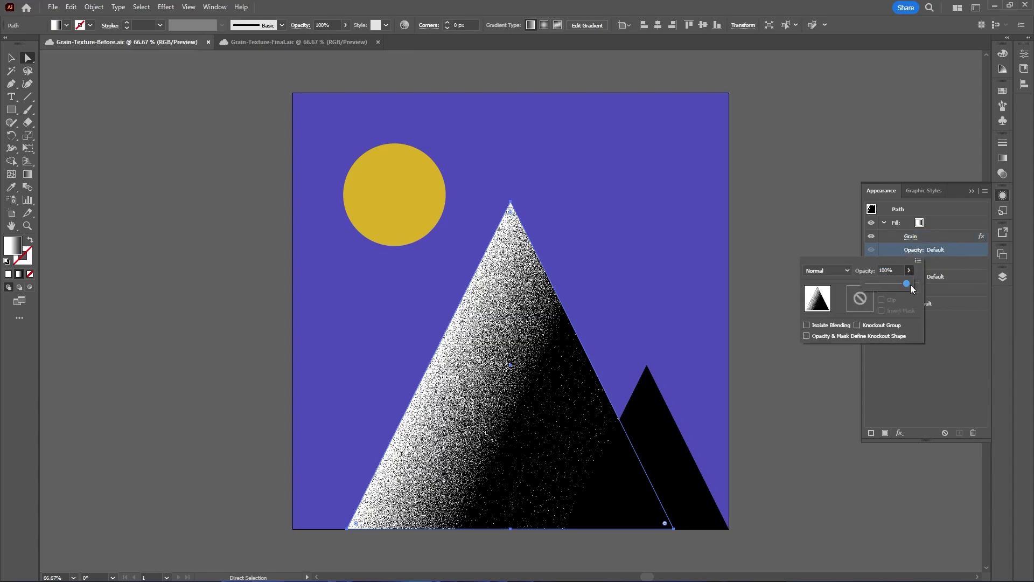
pyautogui.moveTo(901, 285); pyautogui.dragTo(880, 291)
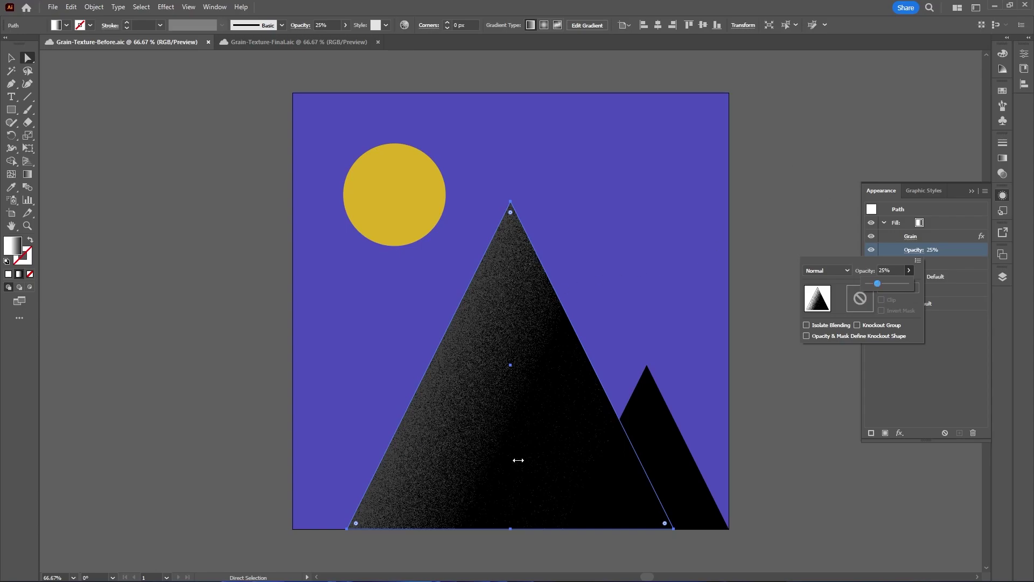
pyautogui.press('v')
pyautogui.click(872, 160)
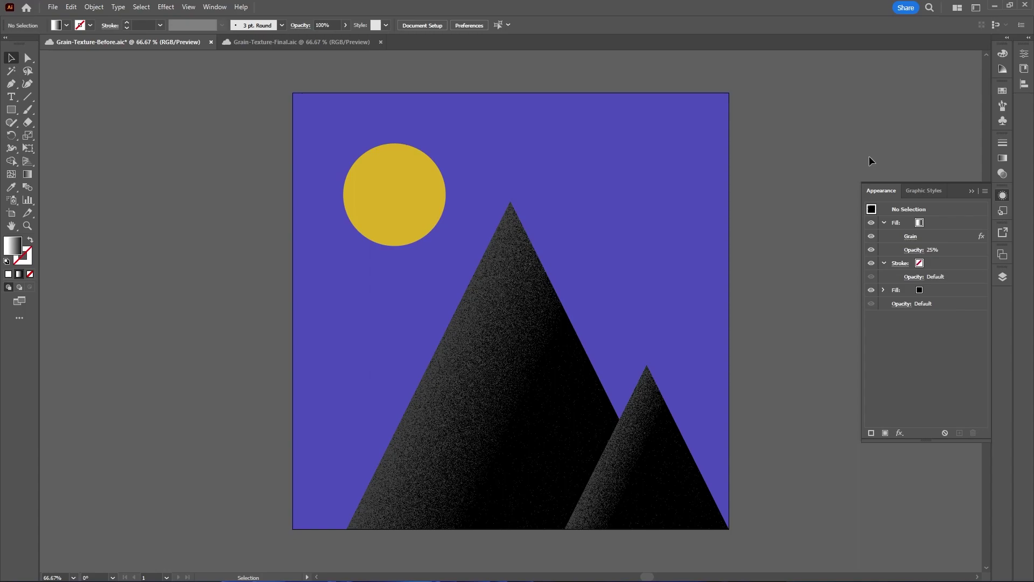
# Step: Add a new fill to the yellow sun and apply a default gradient to it
pyautogui.click(380, 172)
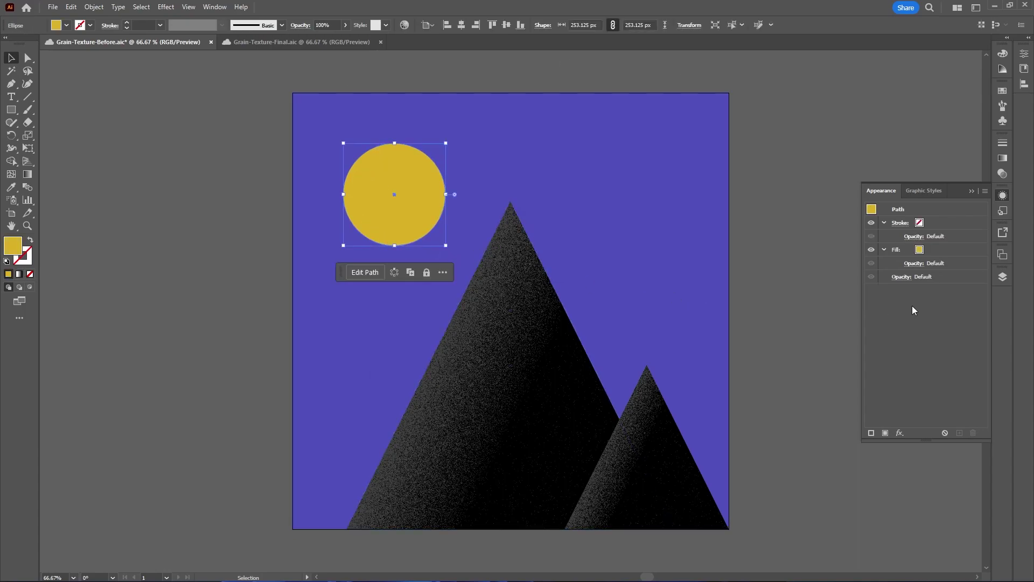
pyautogui.click(886, 434)
pyautogui.click(30, 175)
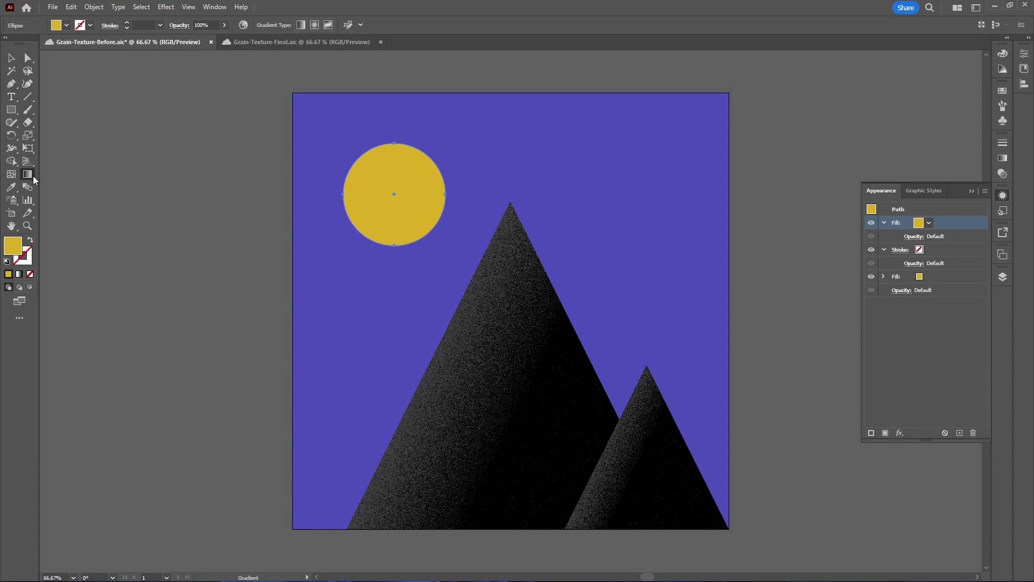
pyautogui.click(418, 203)
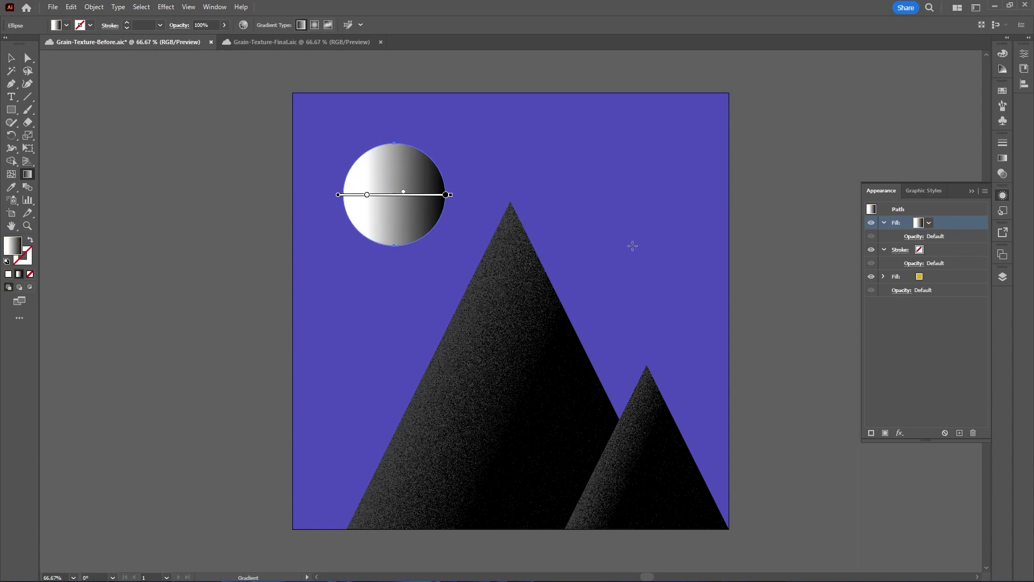
# Step: Make the sun's gradient radial, black at upper left brightening to white at lower right
pyautogui.click(1002, 159)
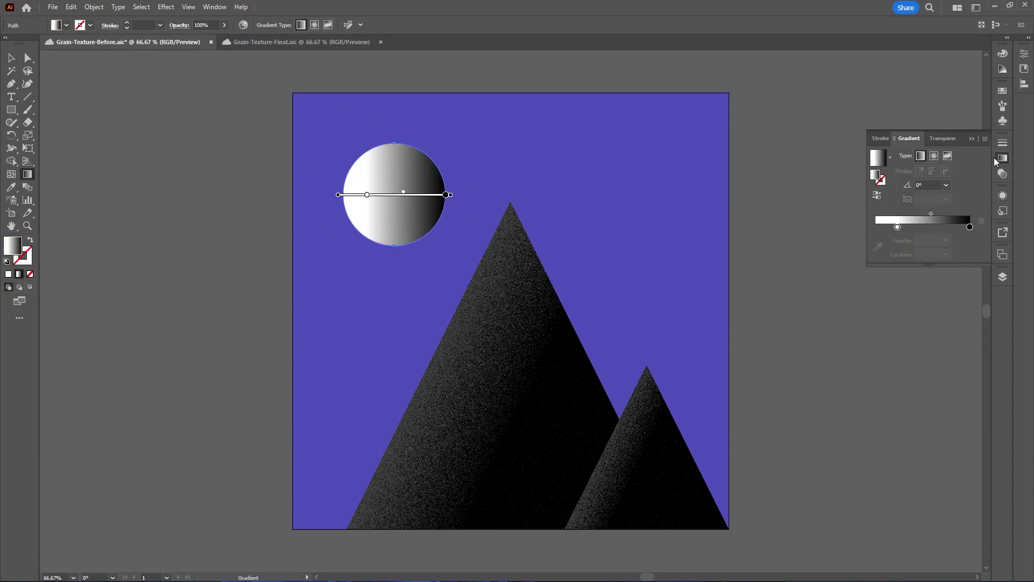
pyautogui.click(935, 156)
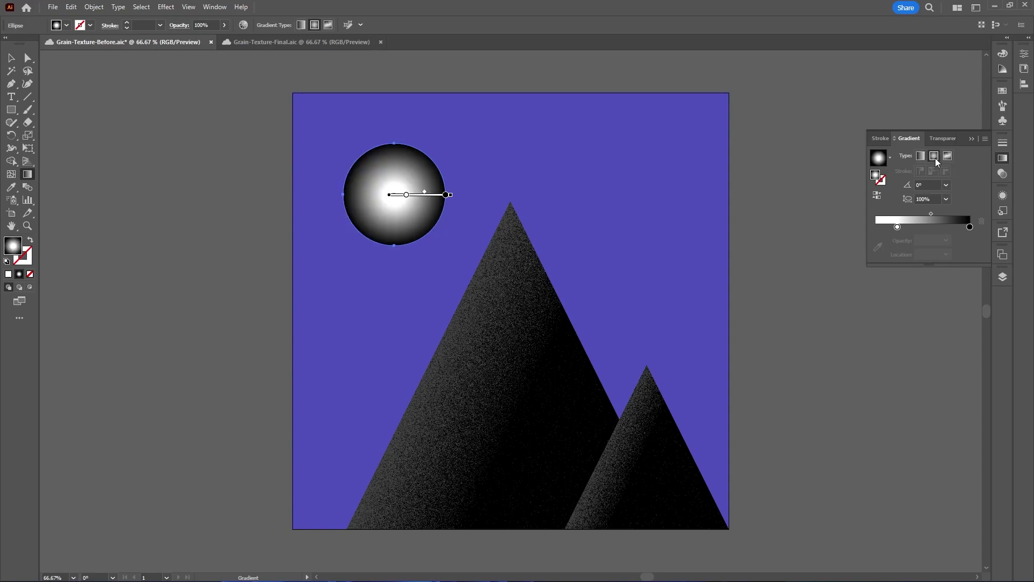
pyautogui.moveTo(460, 246); pyautogui.dragTo(366, 170)
pyautogui.moveTo(454, 233); pyautogui.dragTo(457, 235)
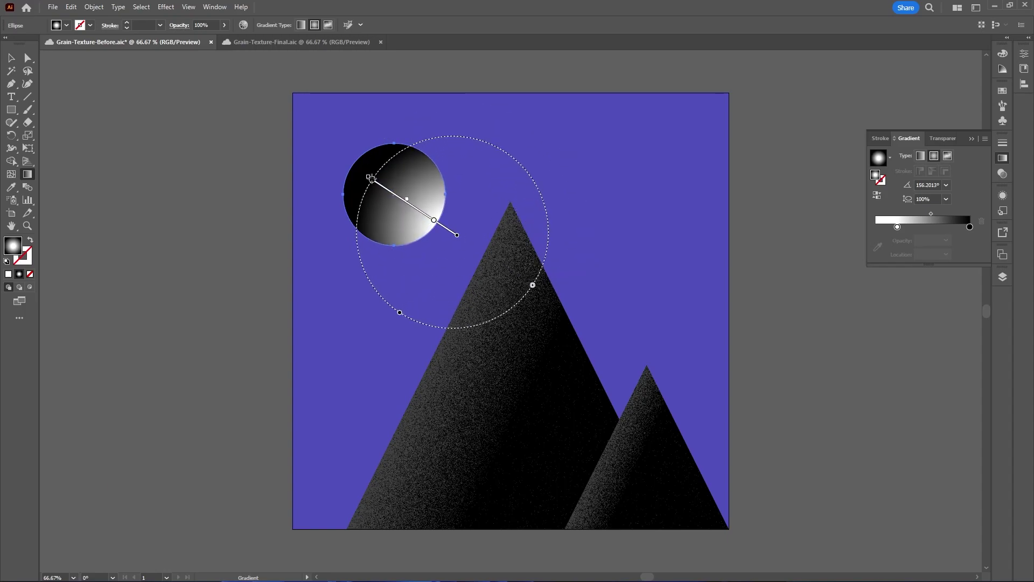
pyautogui.click(1002, 195)
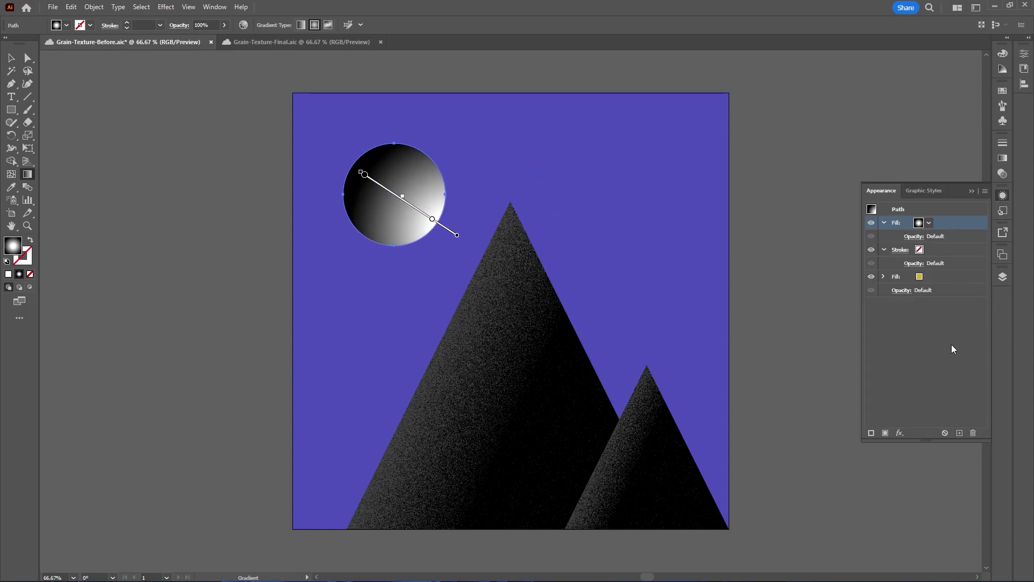
# Step: Apply the Grain texture effect to the sun's gradient fill
pyautogui.click(900, 432)
pyautogui.moveTo(927, 408)
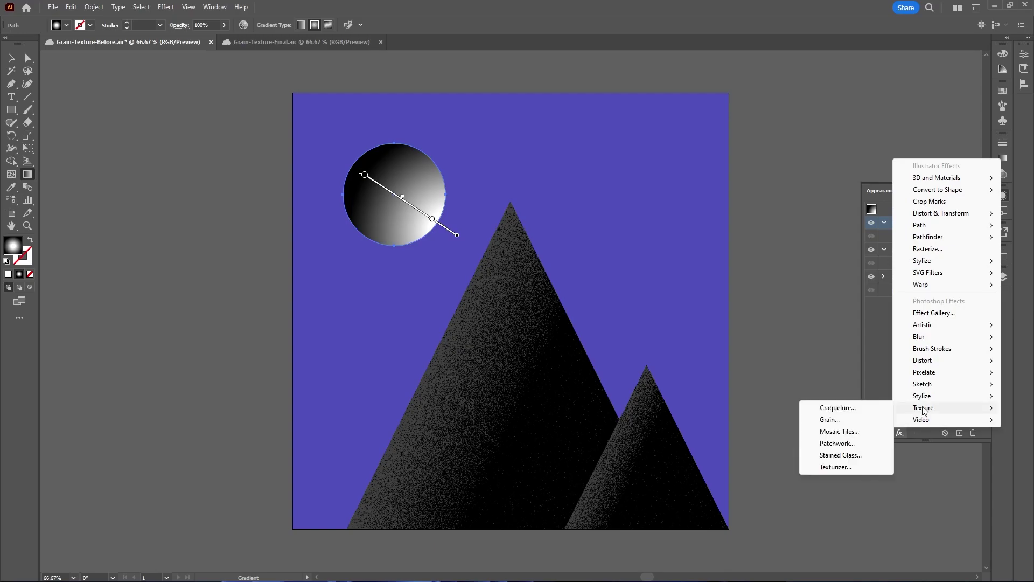
pyautogui.click(863, 420)
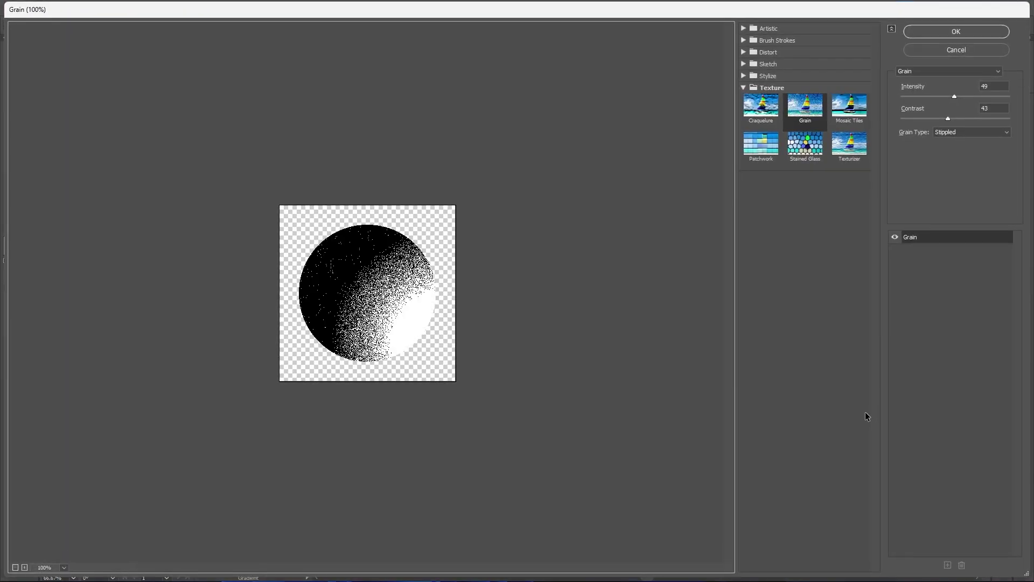
pyautogui.click(975, 32)
# Step: Set the sun gradient's white stop to 0% opacity so the yellow shows through
pyautogui.click(931, 223)
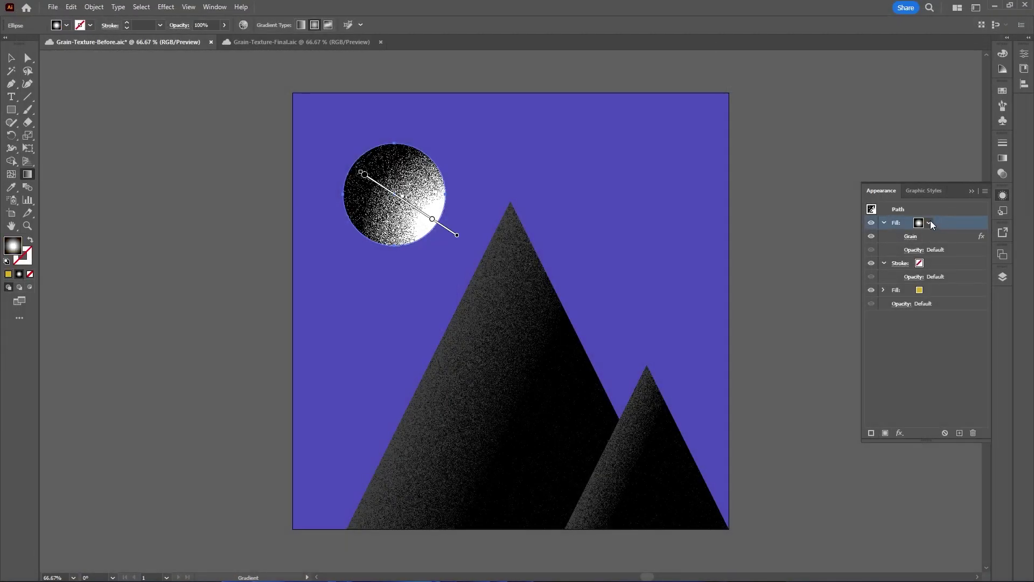
pyautogui.click(1003, 157)
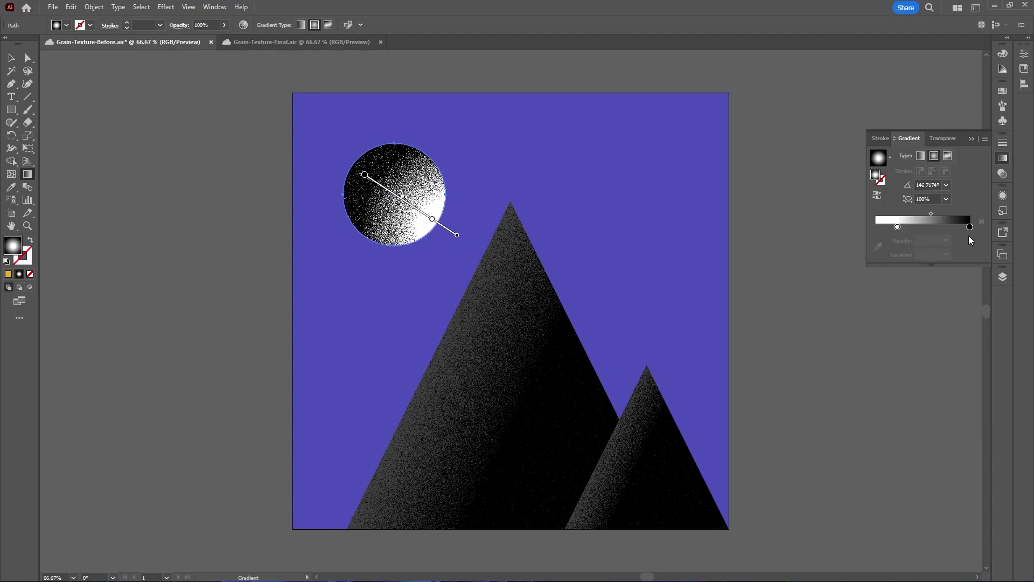
pyautogui.click(897, 227)
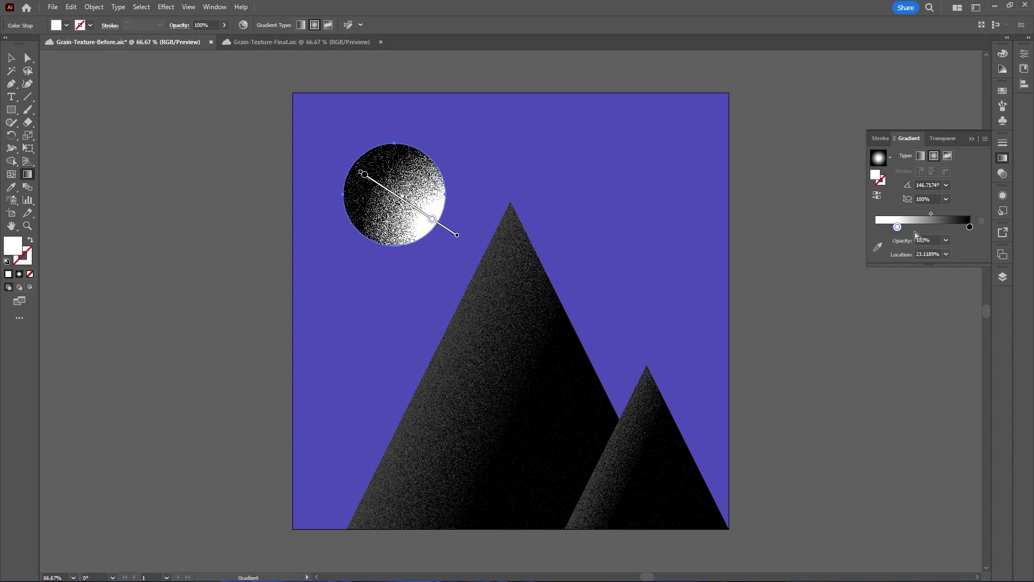
pyautogui.click(946, 240)
pyautogui.click(961, 251)
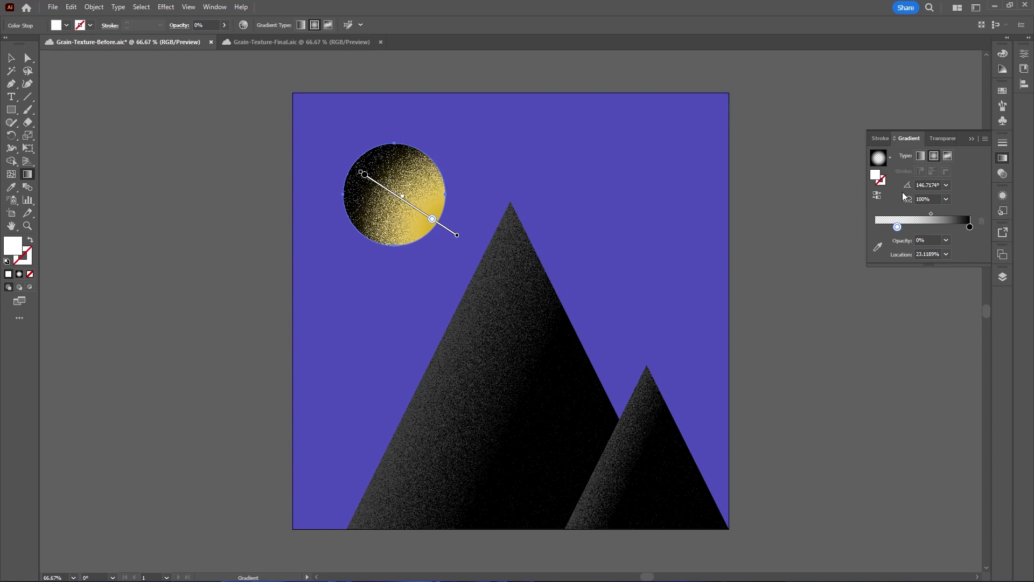
pyautogui.click(1003, 196)
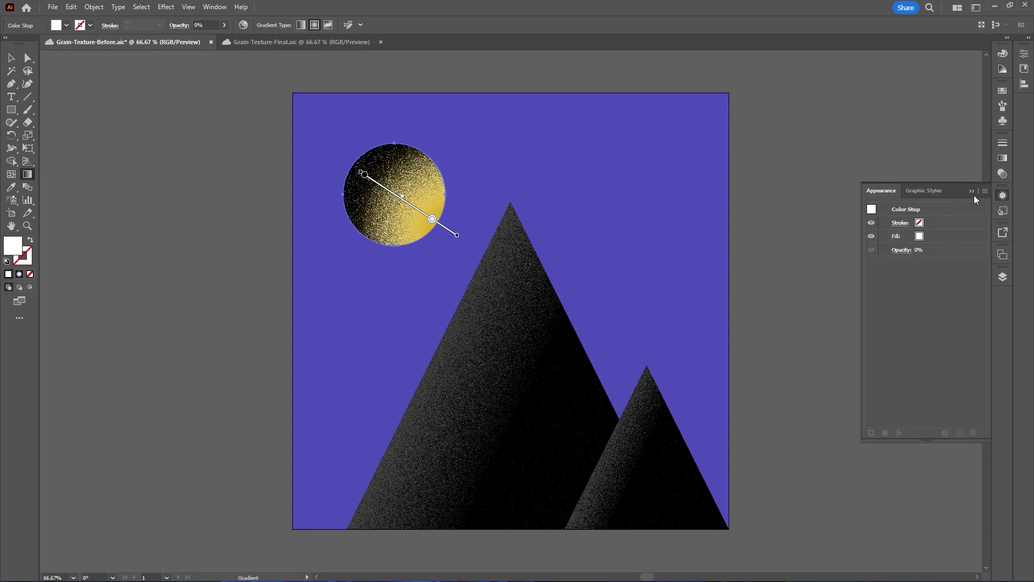
# Step: Set the sun's grain fill opacity to about 31%, deselect, and show the Layers panel
pyautogui.click(28, 58)
pyautogui.click(216, 115)
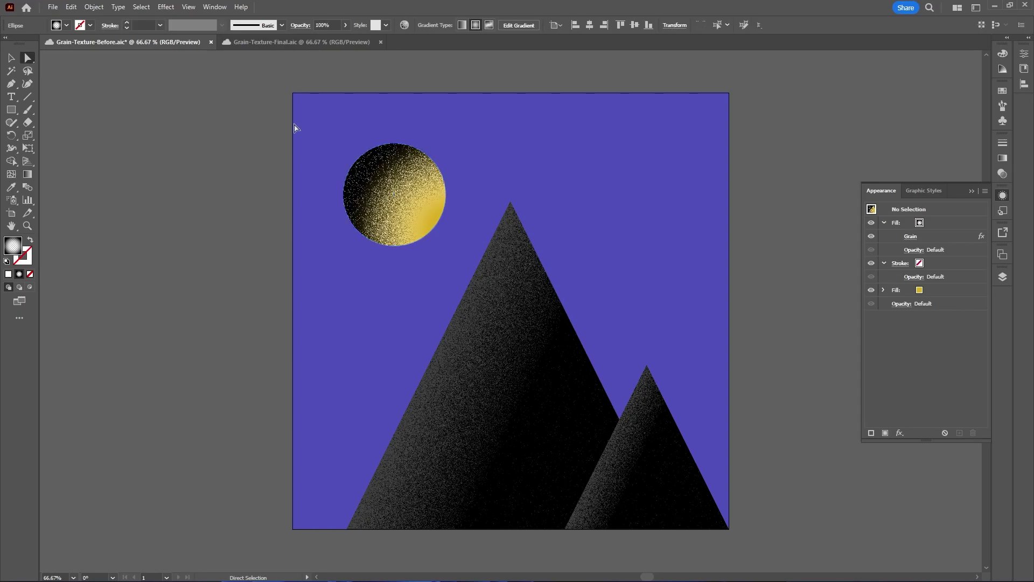
pyautogui.click(441, 192)
pyautogui.click(923, 249)
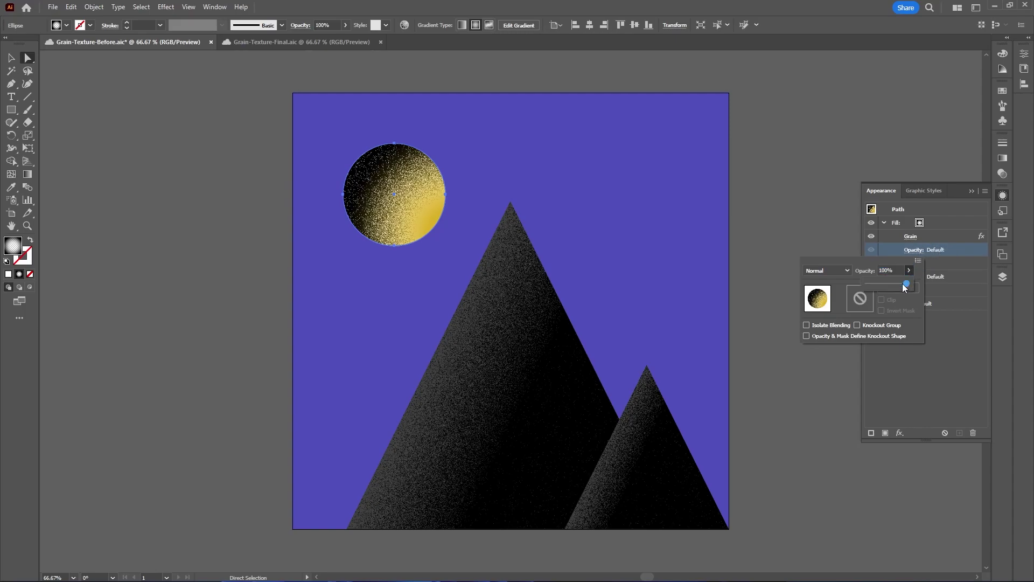
pyautogui.moveTo(903, 284); pyautogui.dragTo(881, 287)
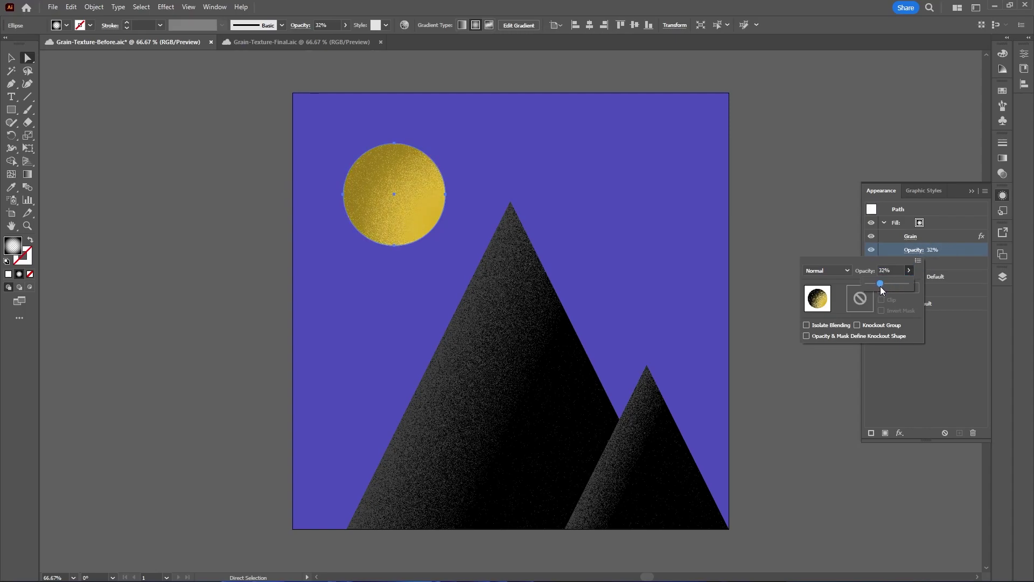
pyautogui.click(796, 145)
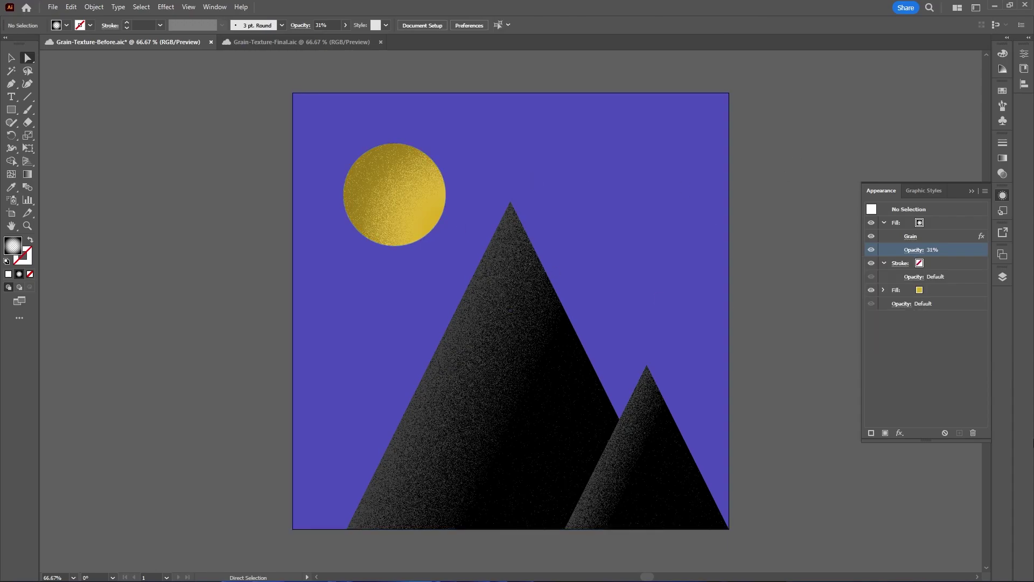
pyautogui.click(1003, 276)
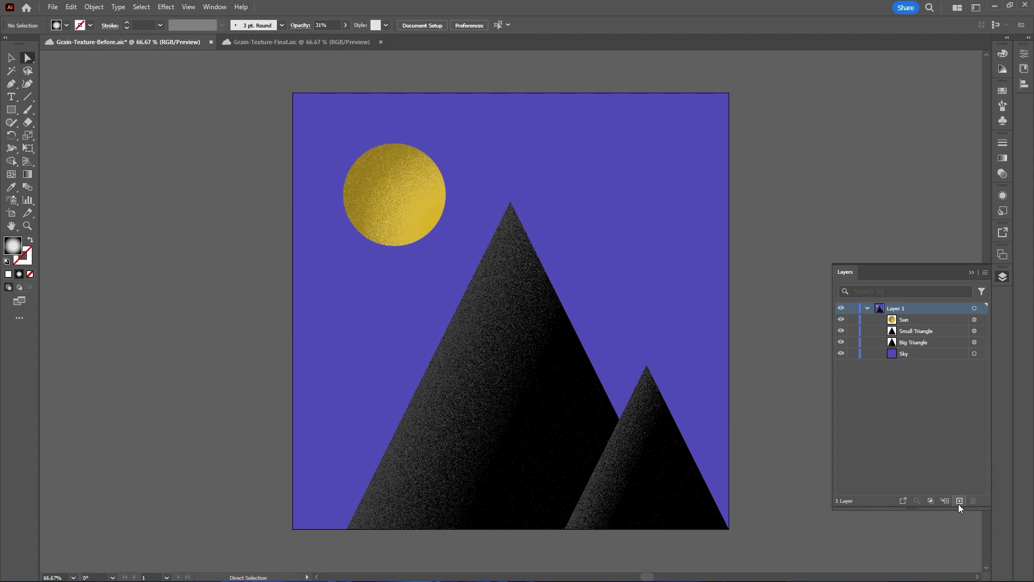
# Step: Add Layer 2 and draw a 1080 × 1080 px rectangle covering the whole artboard
pyautogui.click(959, 502)
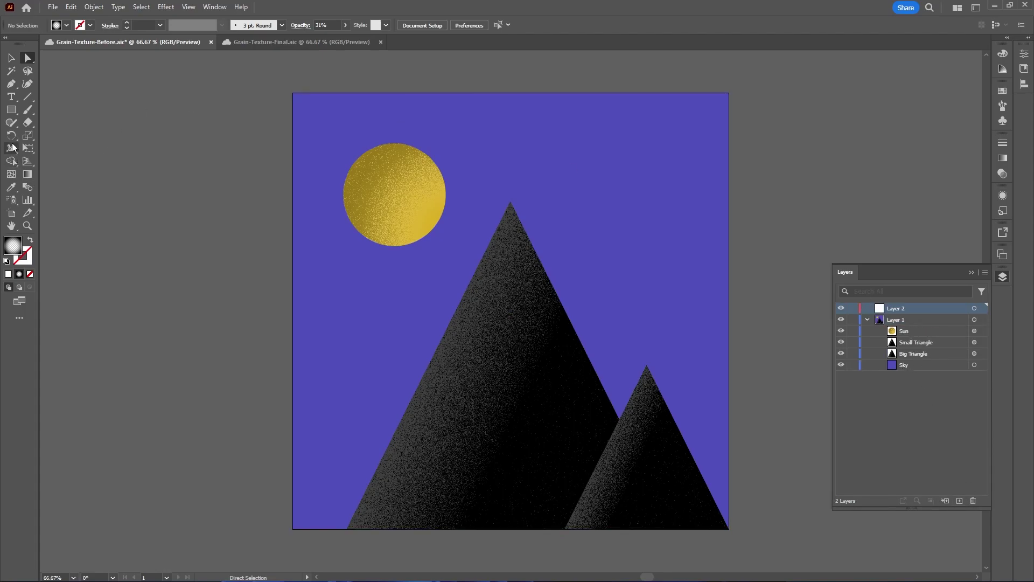
pyautogui.click(10, 109)
pyautogui.moveTo(292, 93)
pyautogui.mouseDown()
pyautogui.moveTo(492, 257)
pyautogui.moveTo(747, 499)
pyautogui.moveTo(729, 528)
pyautogui.mouseUp()
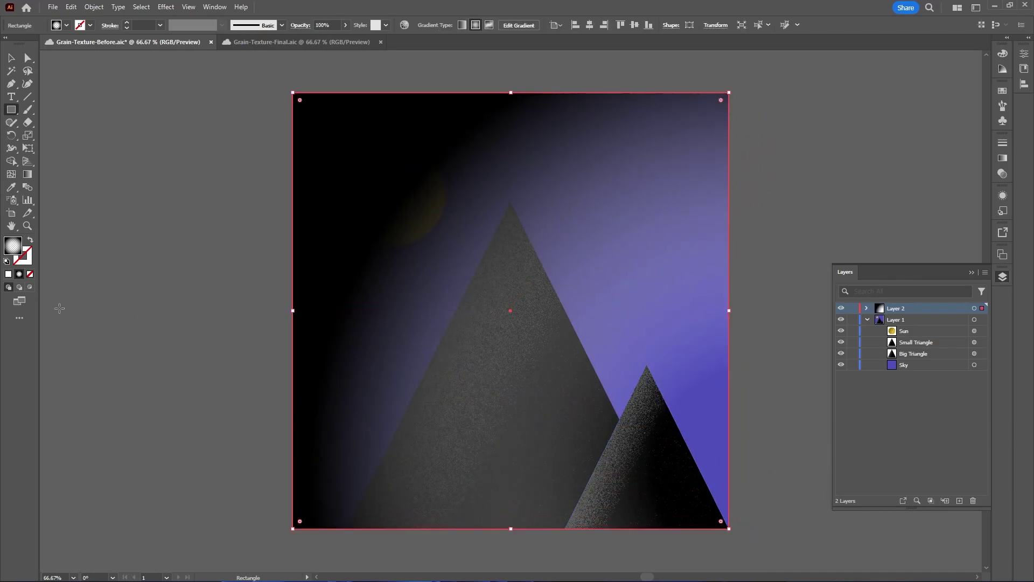
# Step: Fill the rectangle with black (000000) and move Layer 2 lower in the stack
pyautogui.click(8, 274)
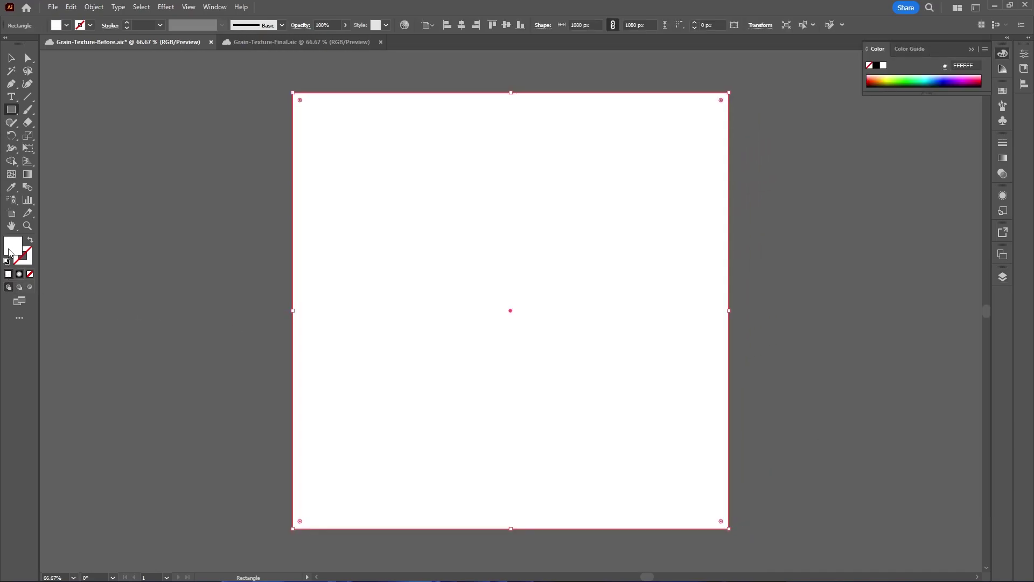
pyautogui.doubleClick(10, 252)
pyautogui.write('000000')
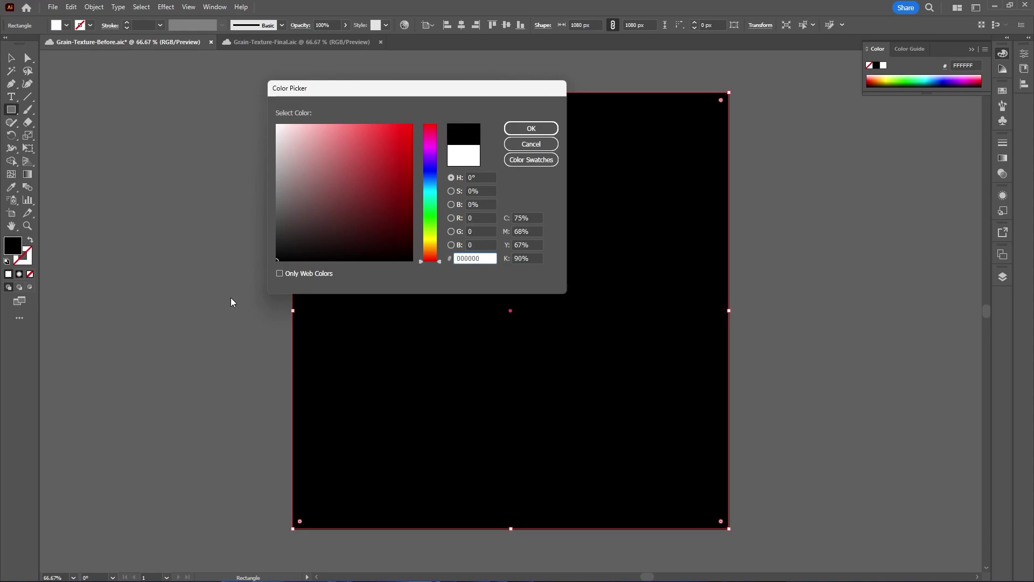
pyautogui.click(532, 129)
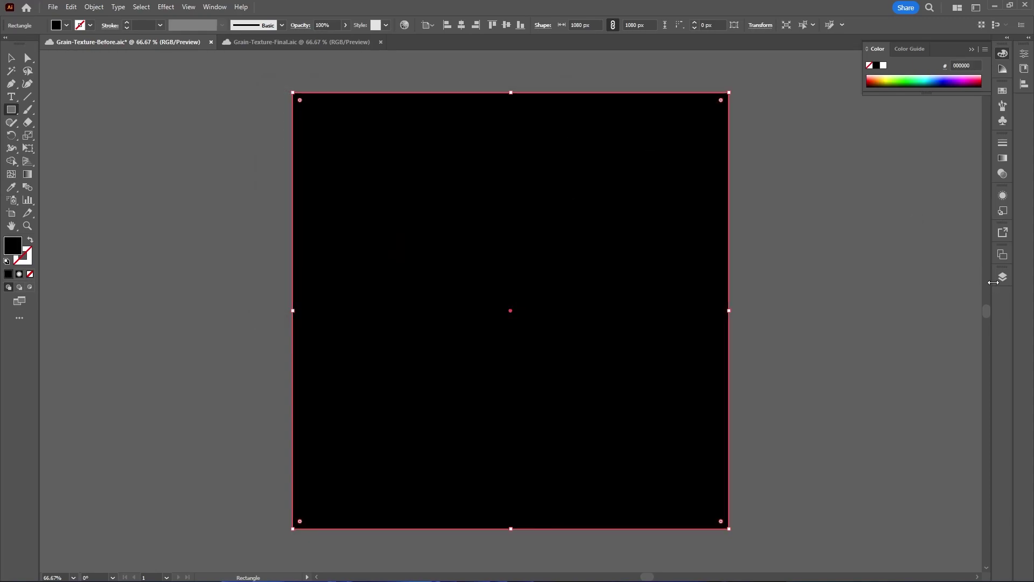
pyautogui.click(1001, 281)
pyautogui.moveTo(903, 310); pyautogui.dragTo(906, 359)
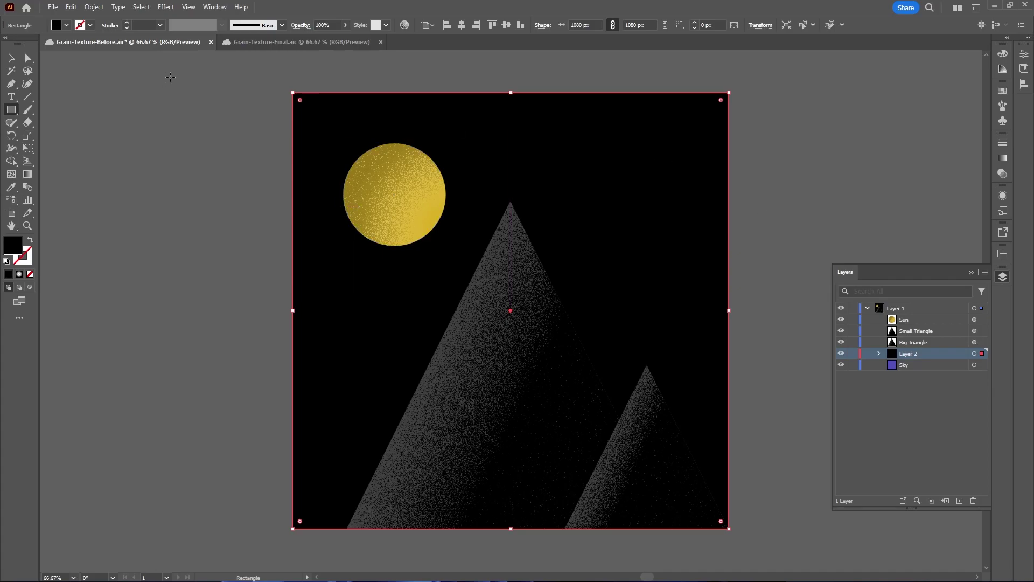
# Step: Turn the black square into a 6×6 gradient mesh via Object > Create Gradient Mesh
pyautogui.click(93, 6)
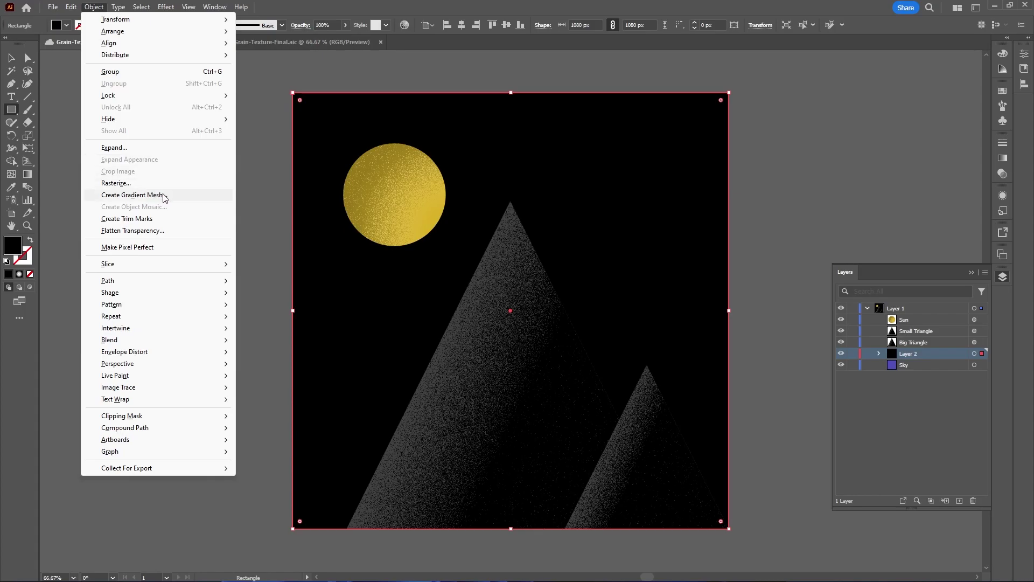
pyautogui.click(193, 197)
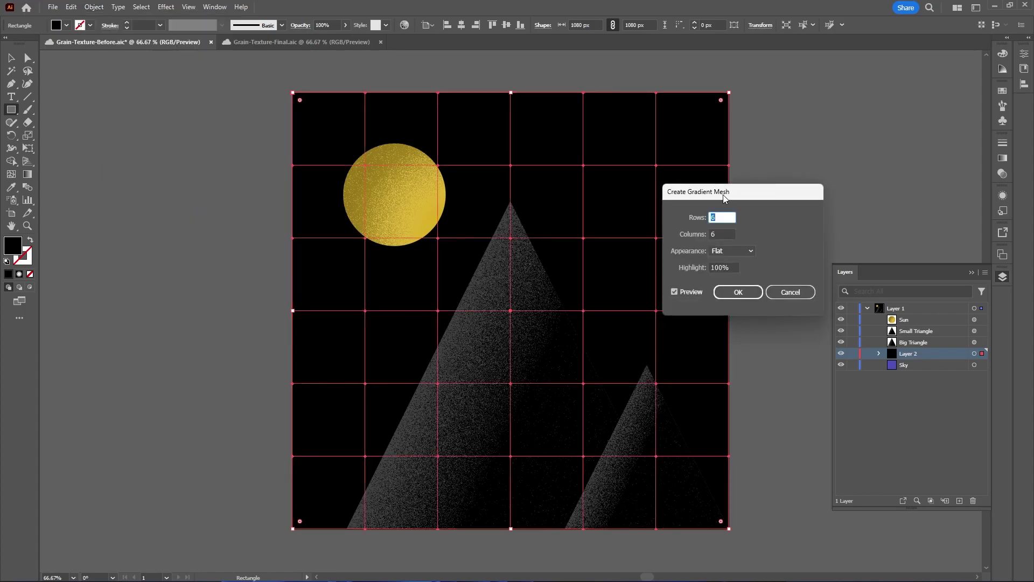
pyautogui.moveTo(725, 192); pyautogui.dragTo(861, 110)
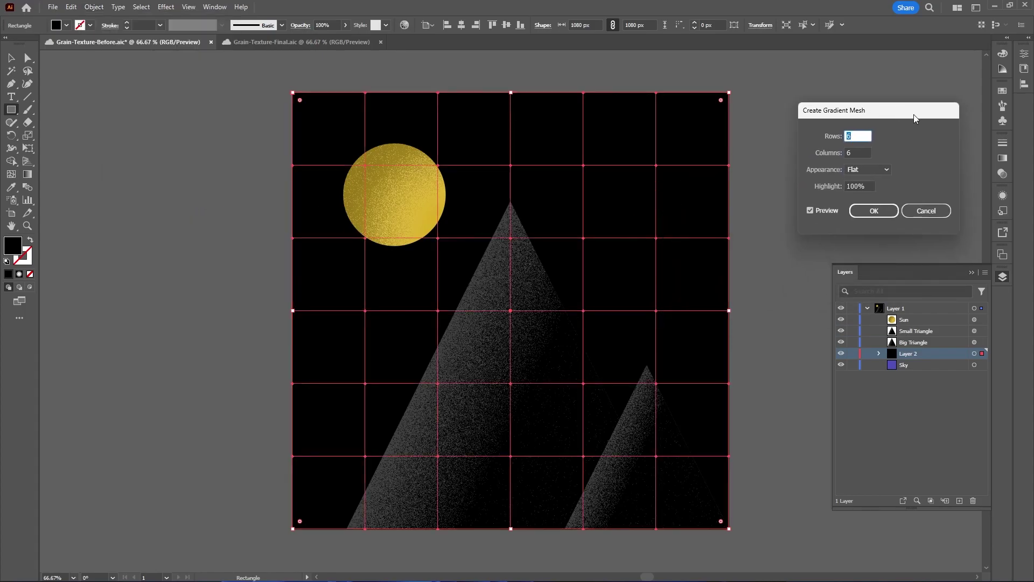
pyautogui.click(863, 210)
# Step: Select two left-edge mesh points and fill them pale pink FFEEEE
pyautogui.hotkey('shift', 'F6')
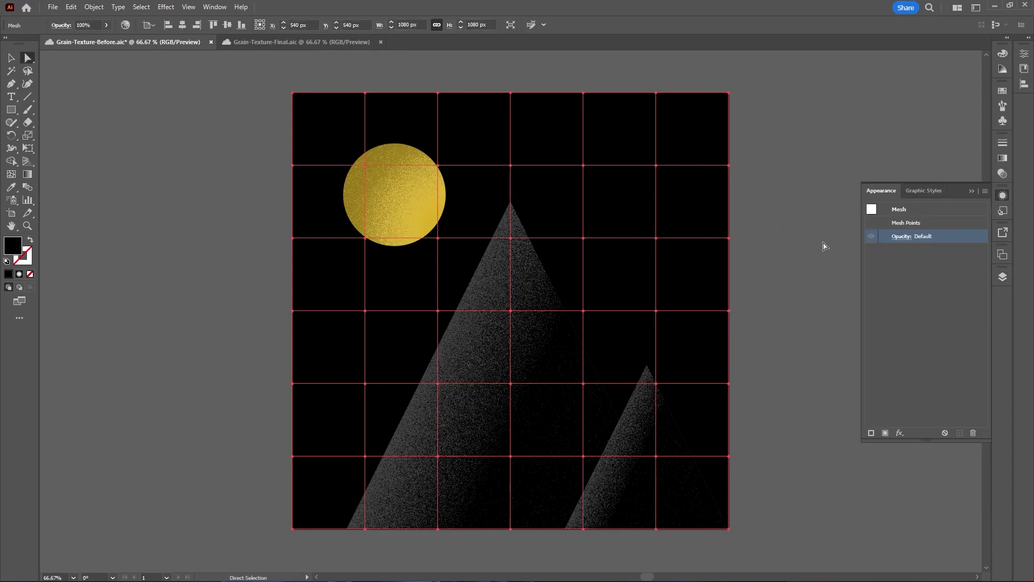
pyautogui.press('a')
pyautogui.click(596, 86)
pyautogui.click(587, 98)
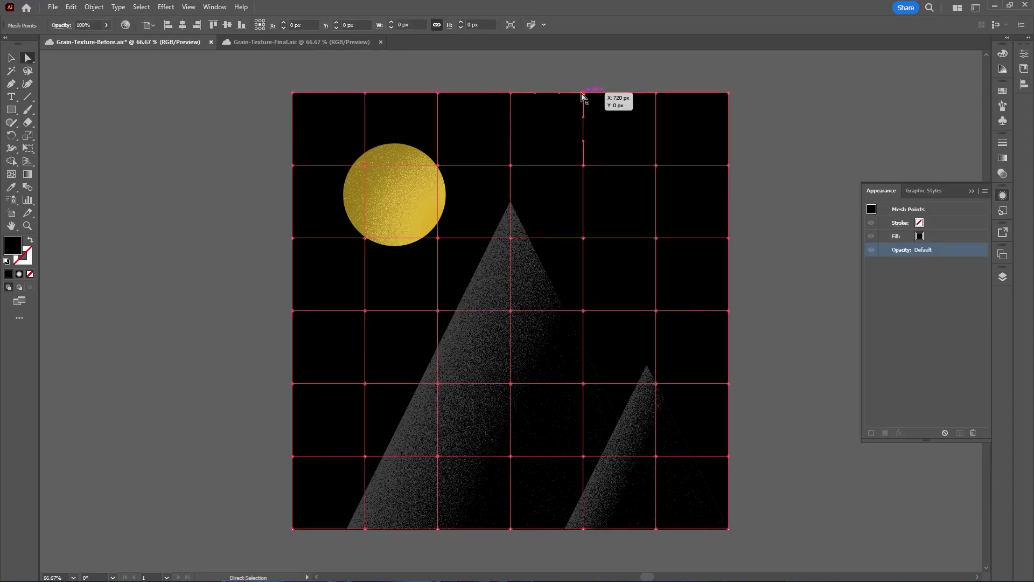
pyautogui.click(293, 311)
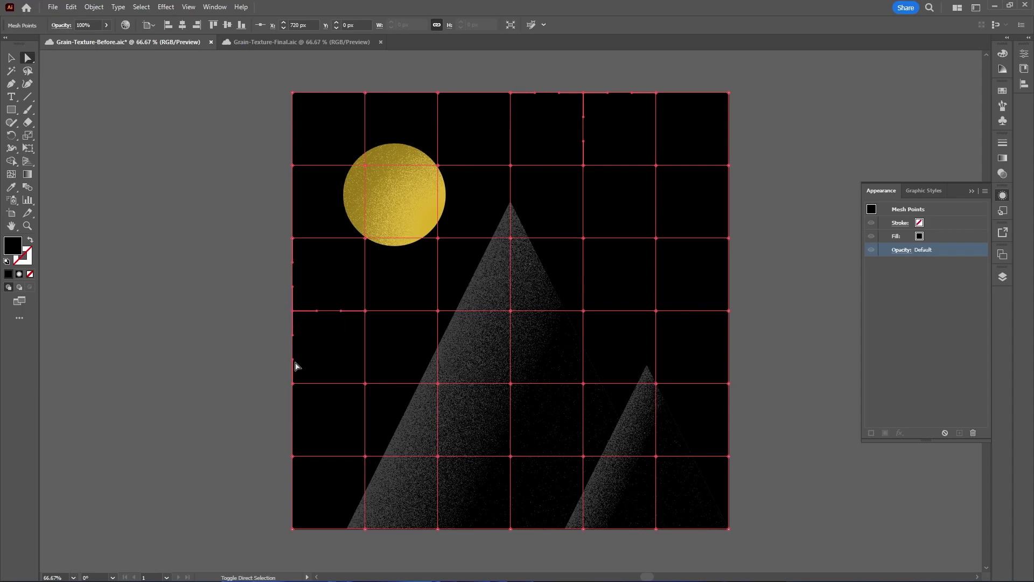
pyautogui.keyDown('shift'); pyautogui.click(293, 384); pyautogui.keyUp('shift')
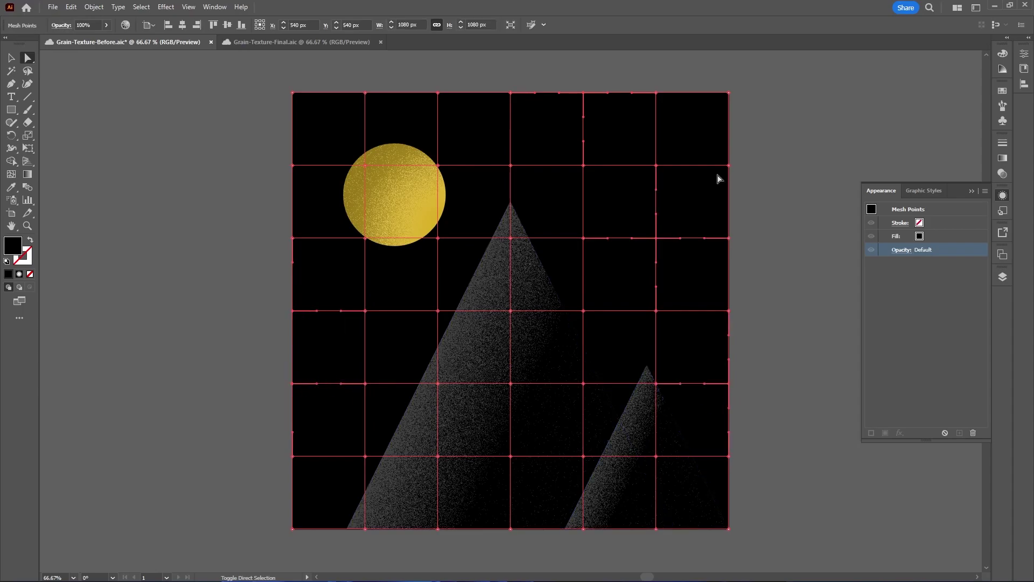
pyautogui.doubleClick(15, 248)
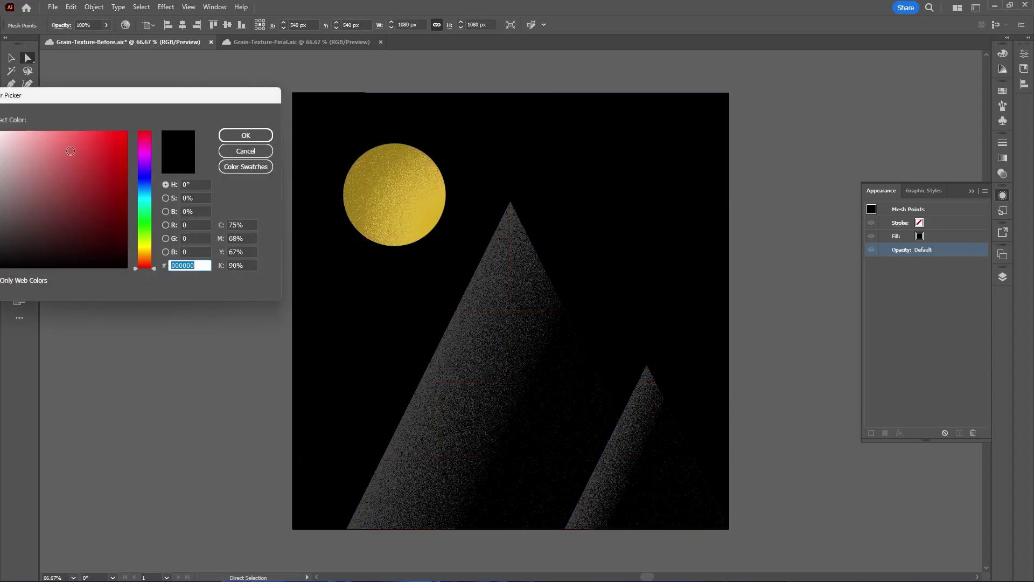
pyautogui.write('FFEEEE')
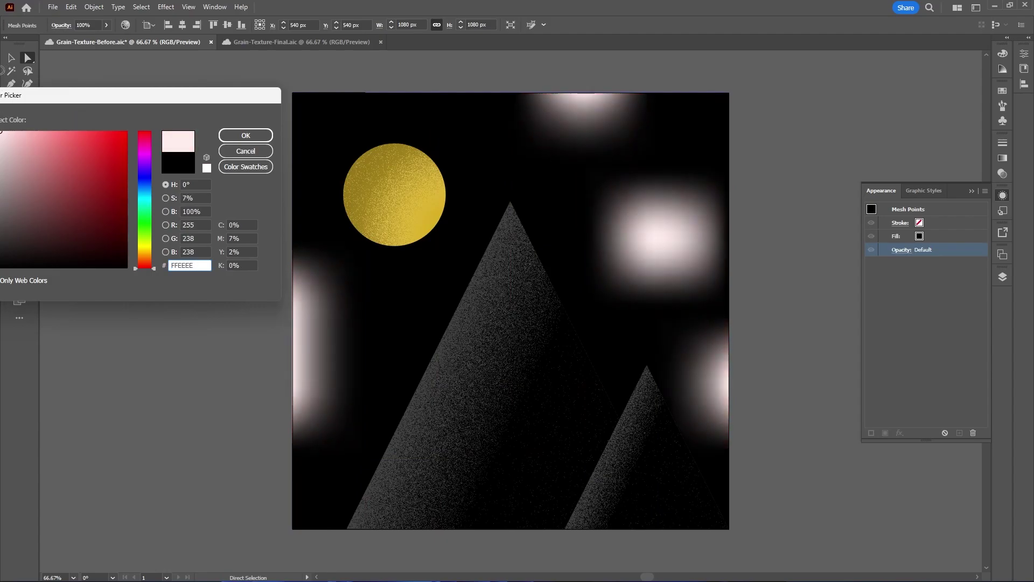
pyautogui.press('Return')
# Step: Select the mesh object on Layer 2 and apply the Texture > Grain effect
pyautogui.click(997, 280)
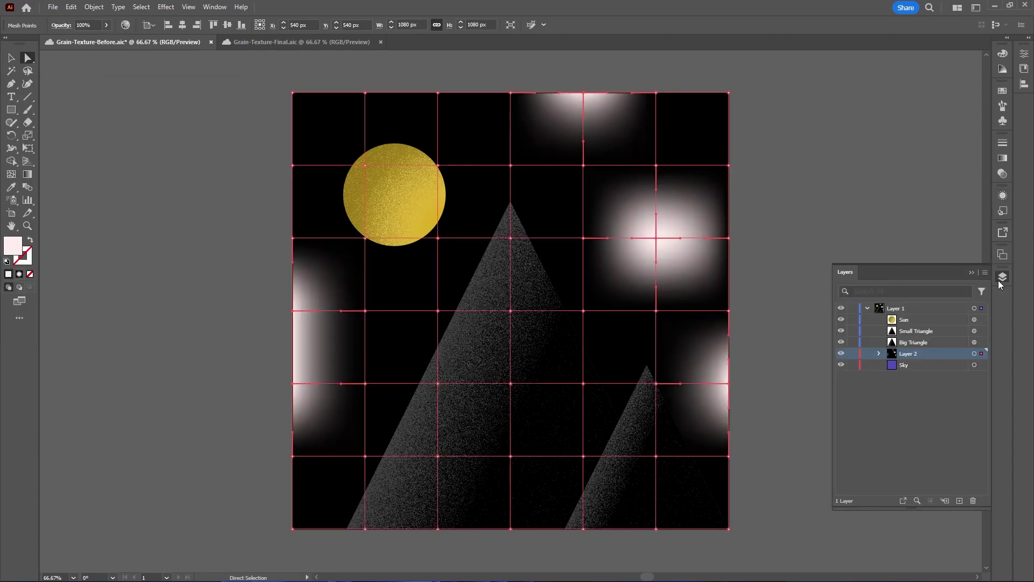
pyautogui.click(981, 353)
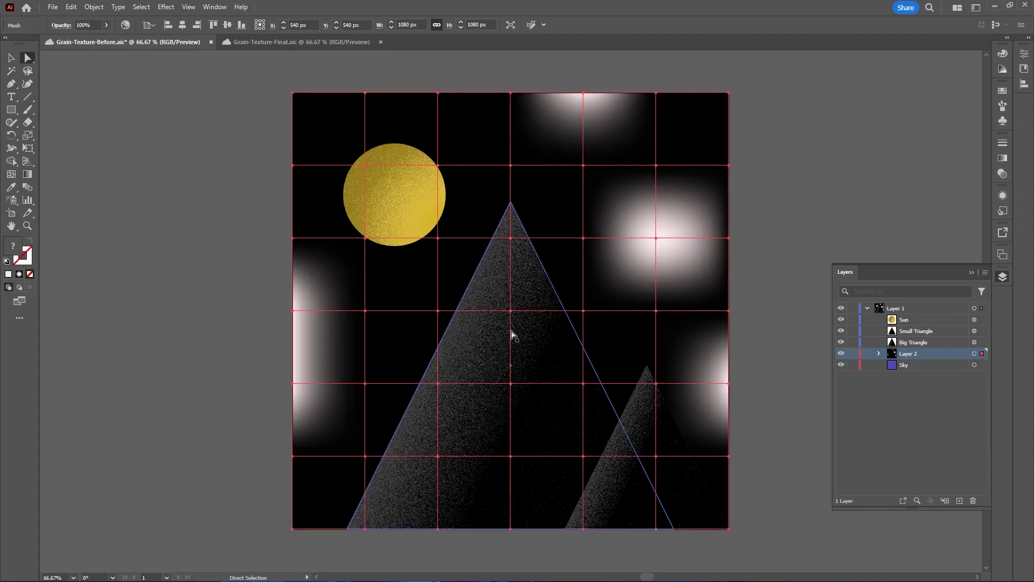
pyautogui.click(214, 7)
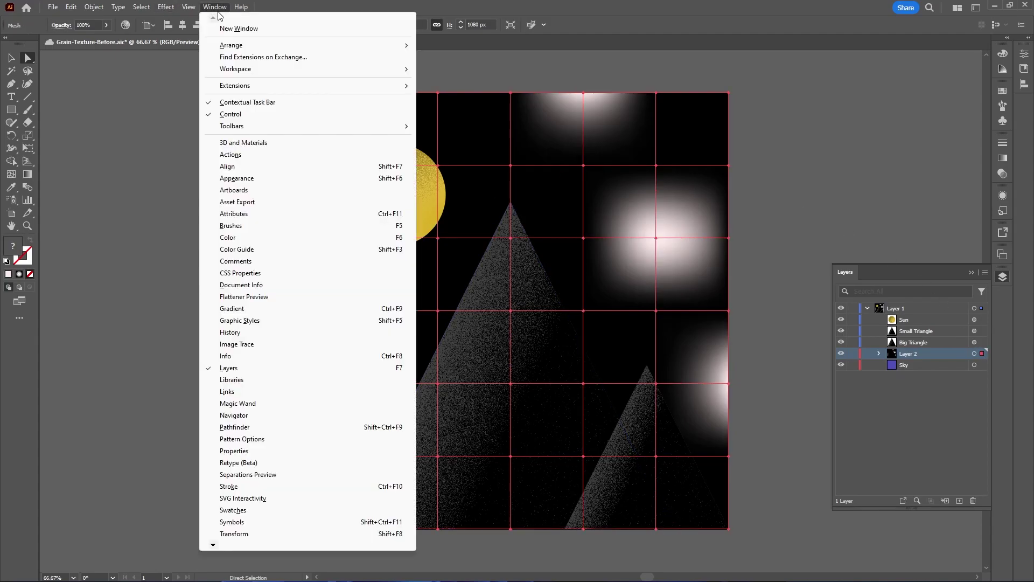
pyautogui.moveTo(166, 7)
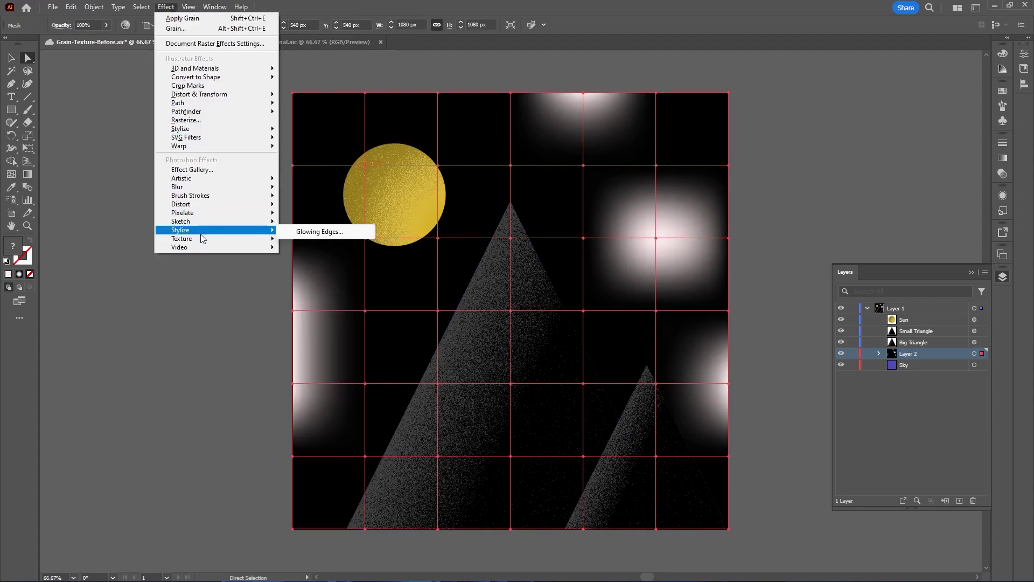
pyautogui.moveTo(199, 239)
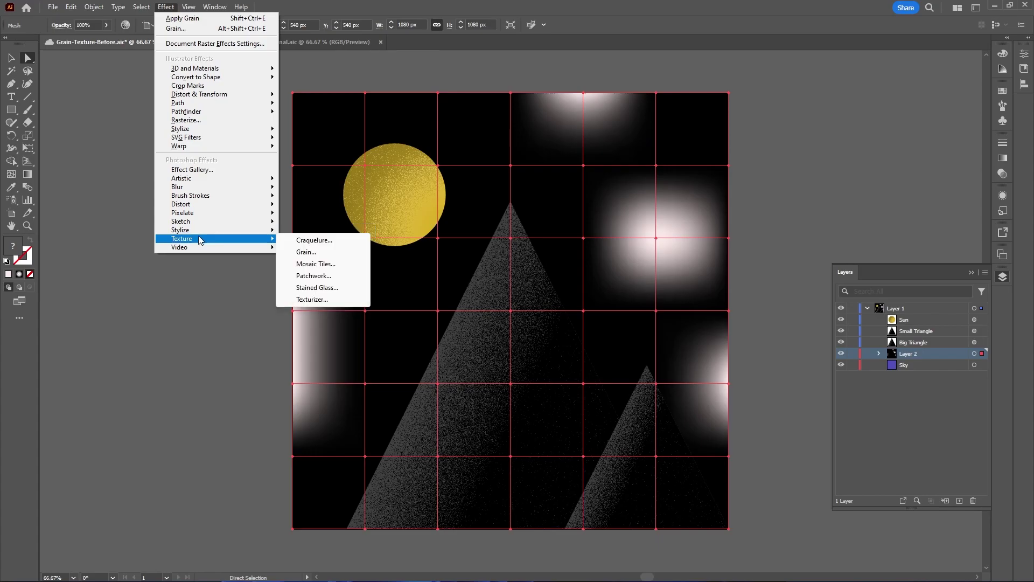
pyautogui.click(331, 251)
pyautogui.press('Return')
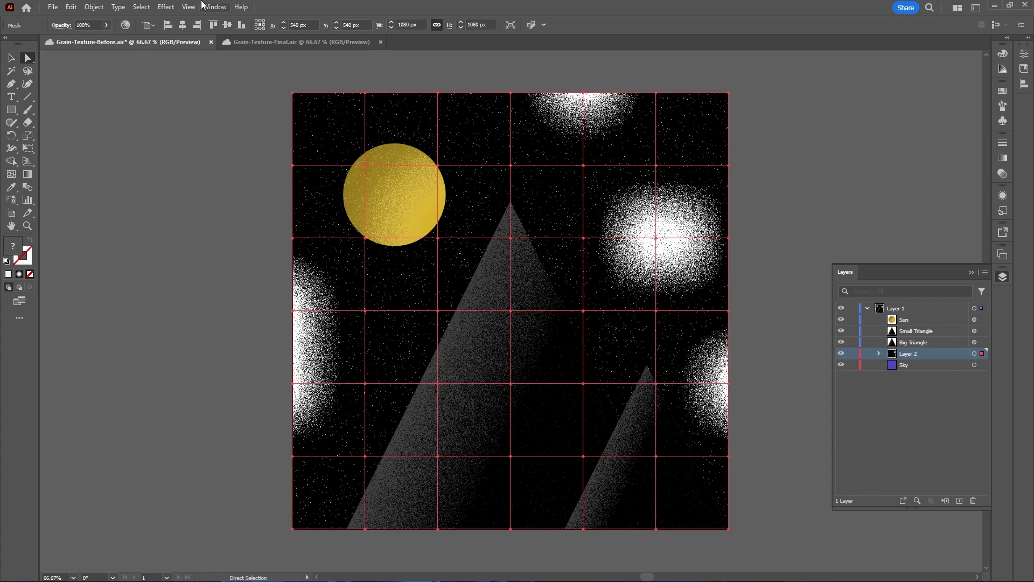
# Step: Blend the mesh as Lighten at lower opacity and drag a right-hand mesh point into a curving streak
pyautogui.click(56, 26)
pyautogui.click(39, 43)
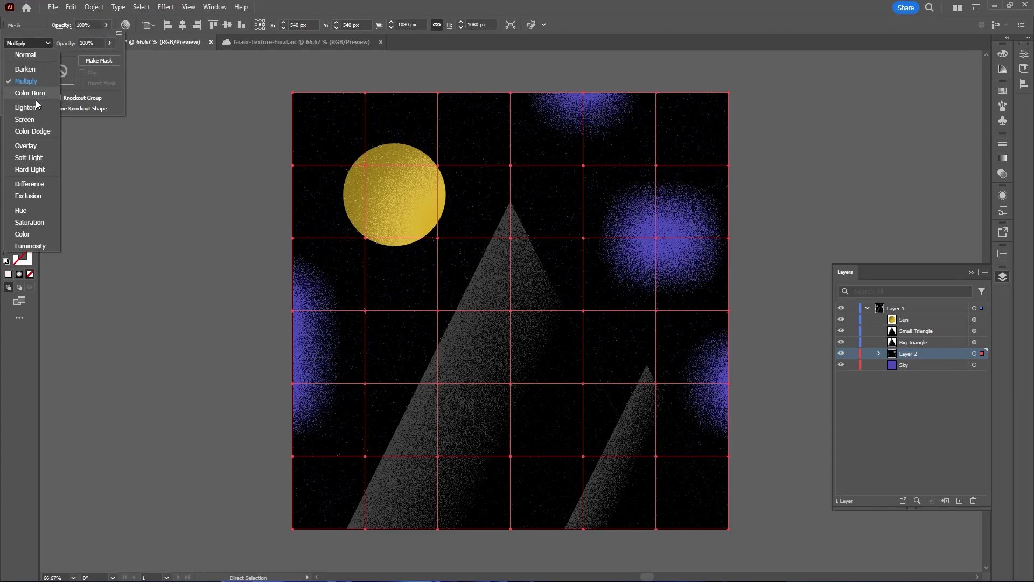
pyautogui.click(34, 109)
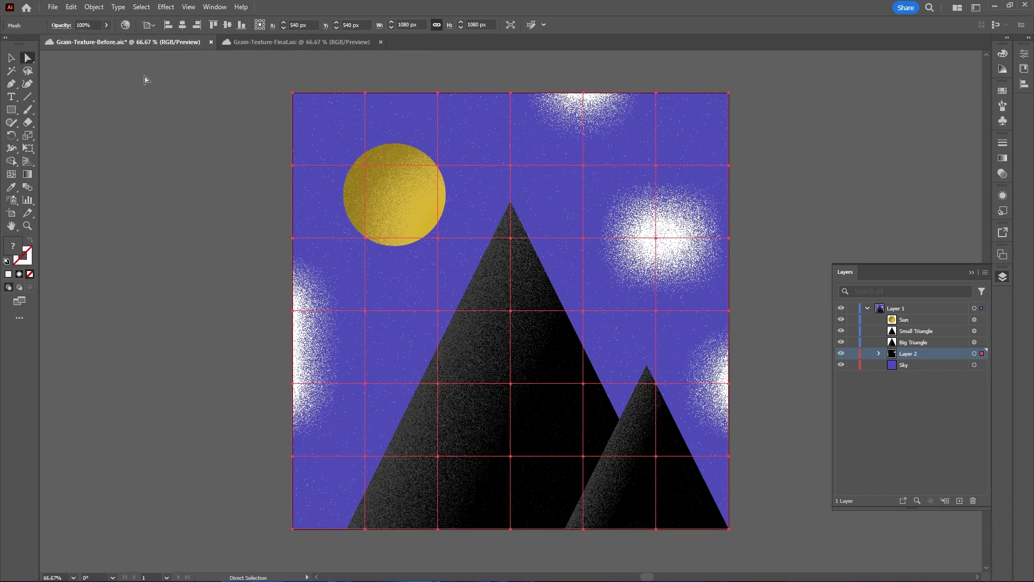
pyautogui.click(106, 25)
pyautogui.moveTo(105, 36); pyautogui.dragTo(80, 38)
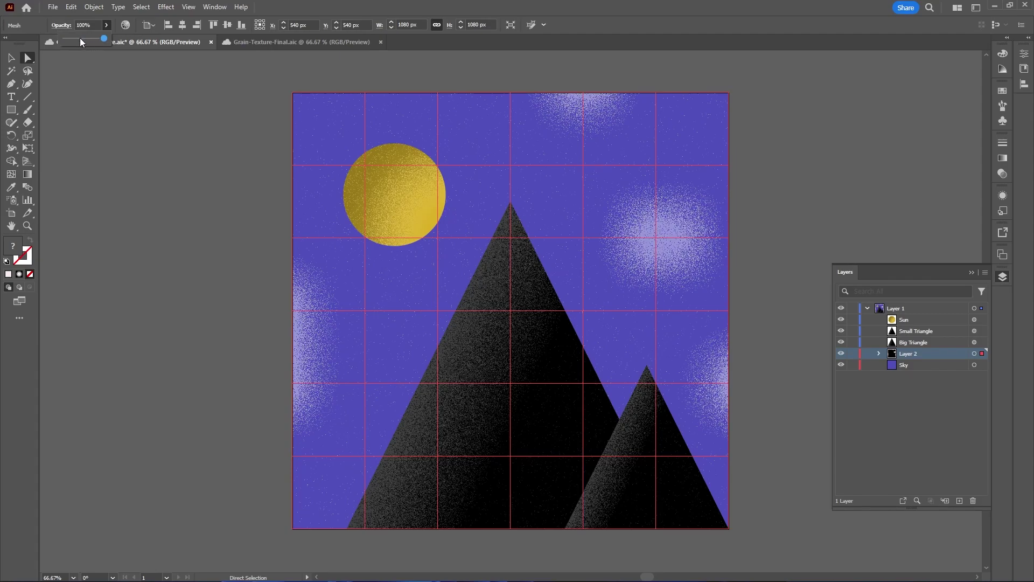
pyautogui.hotkey('ctrl', 'shift', 'a')
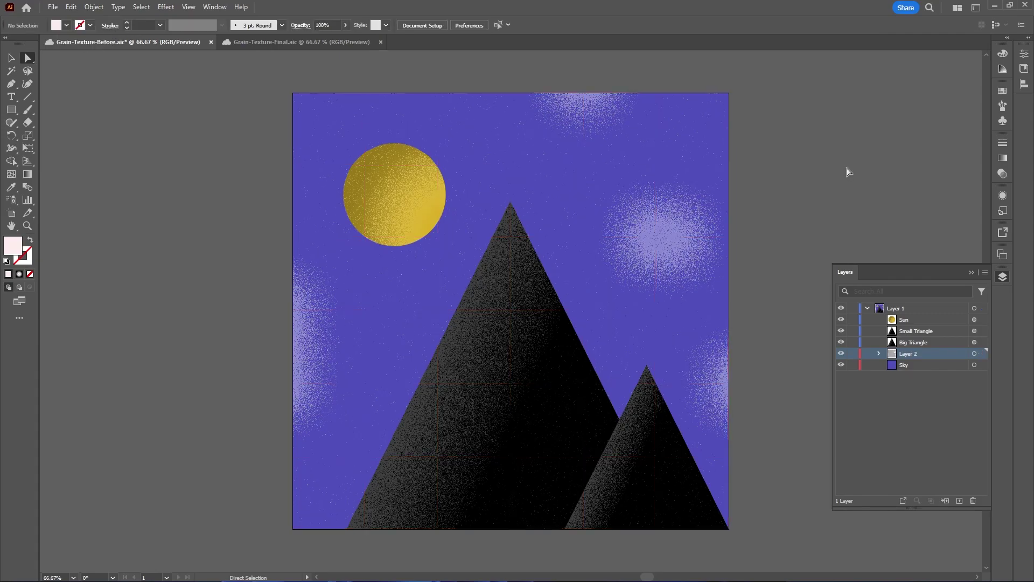
pyautogui.click(656, 237)
pyautogui.moveTo(651, 240); pyautogui.dragTo(569, 213)
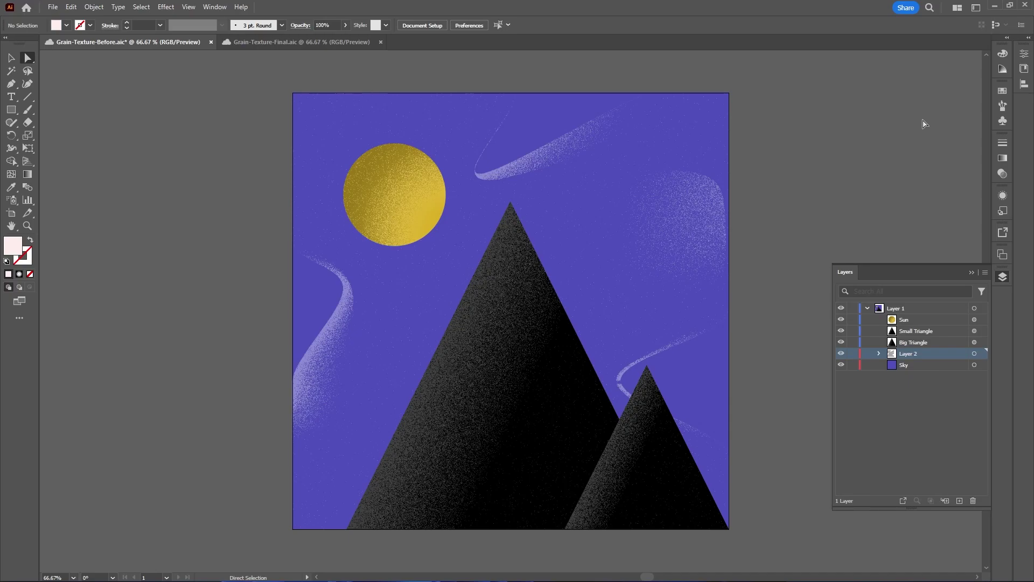
# Step: Give the Sky rectangle a 90° linear gradient, reversed to run light at top to black at bottom
pyautogui.click(982, 365)
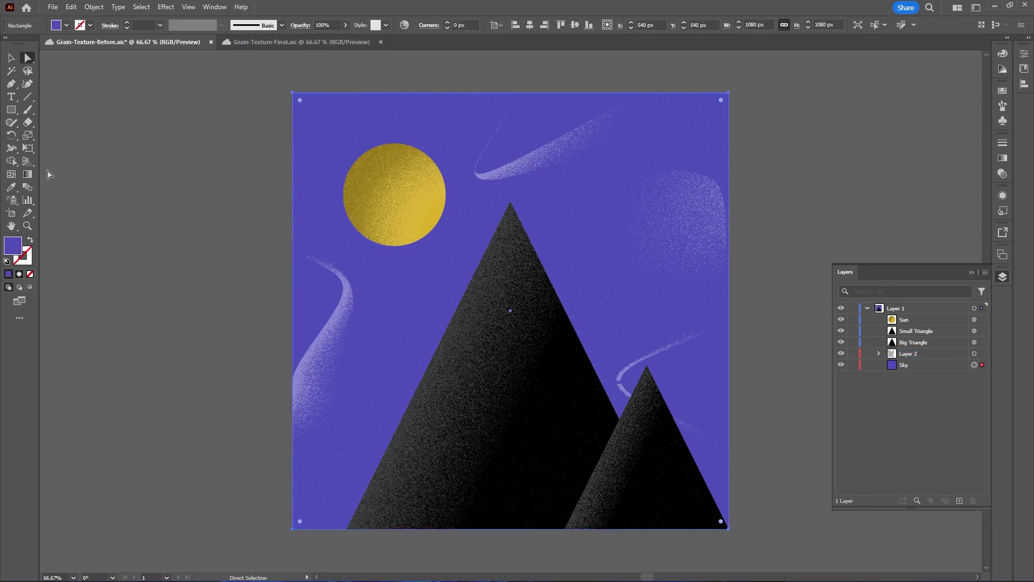
pyautogui.doubleClick(17, 248)
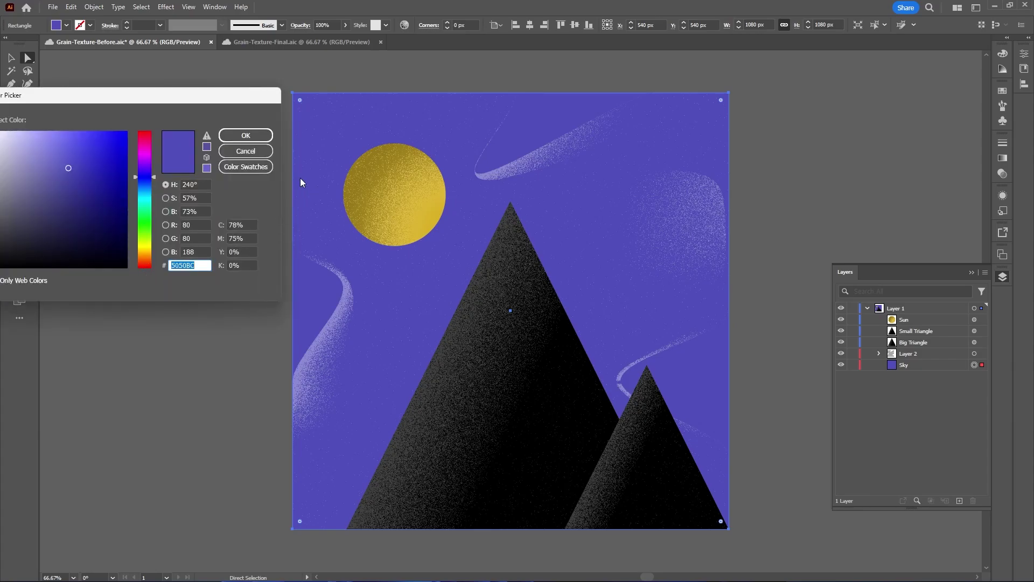
pyautogui.click(263, 151)
pyautogui.click(26, 174)
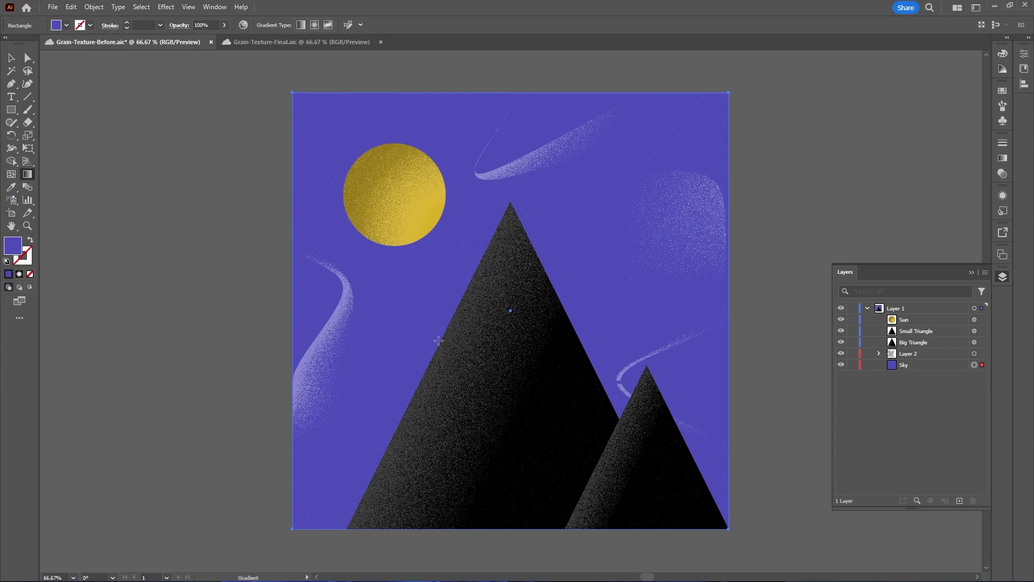
pyautogui.click(1003, 158)
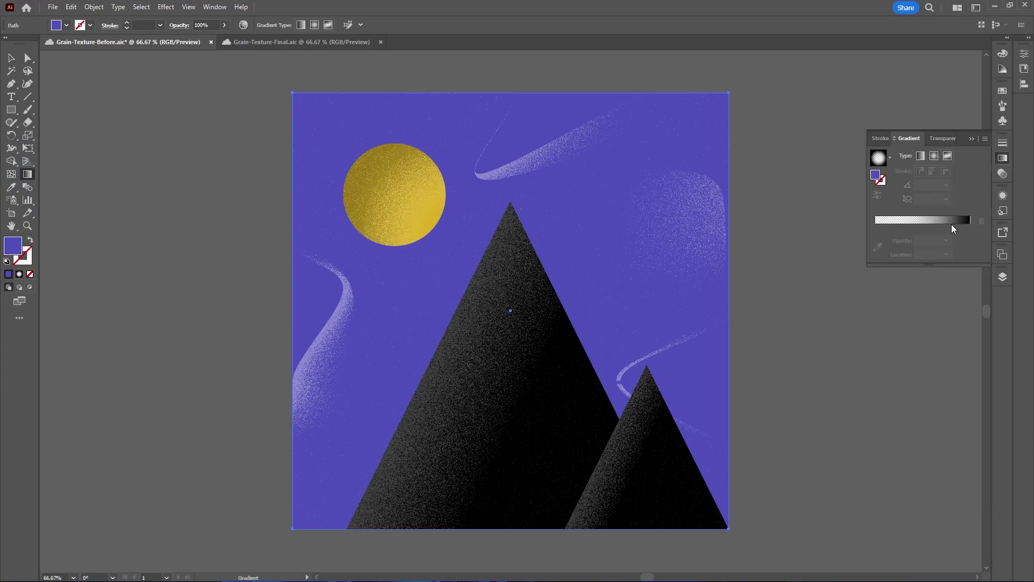
pyautogui.click(951, 219)
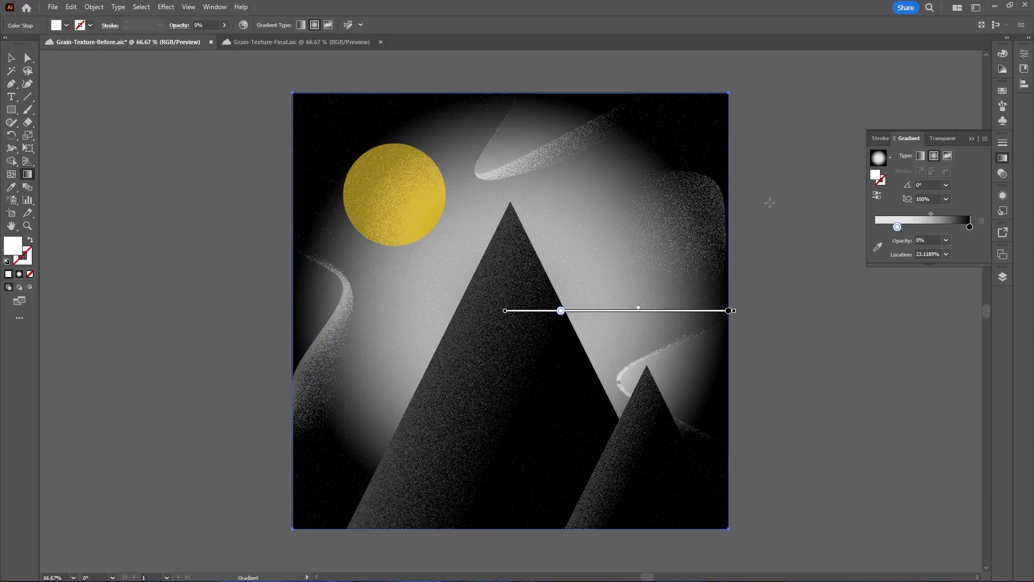
pyautogui.click(922, 156)
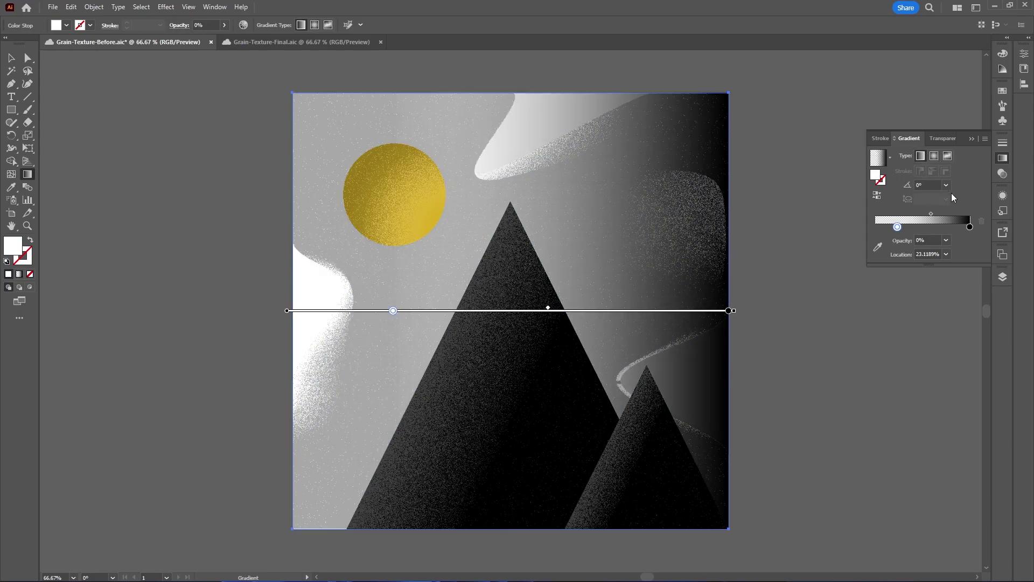
pyautogui.click(947, 184)
pyautogui.click(967, 240)
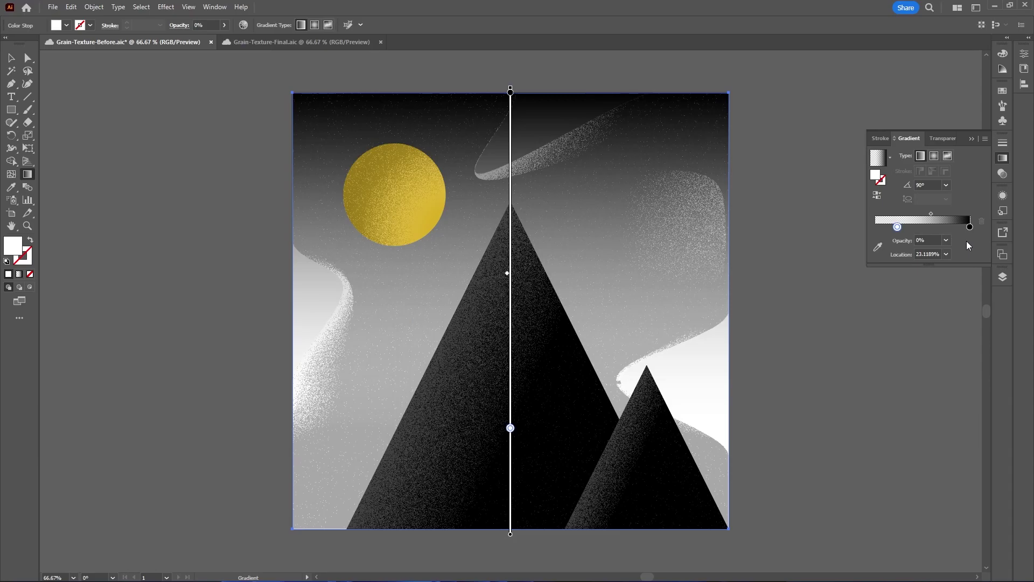
pyautogui.click(877, 195)
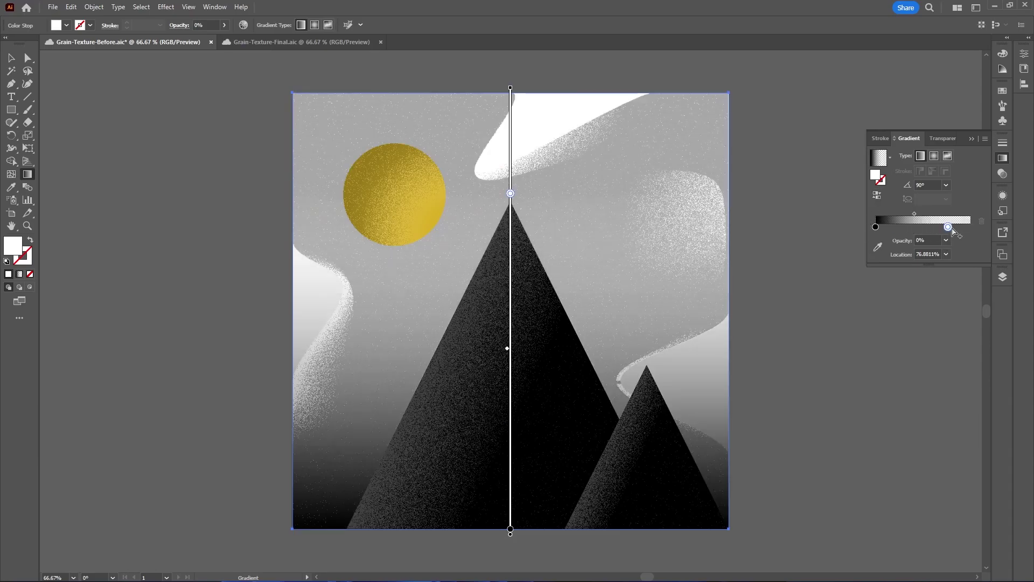
# Step: Move the gradient stop to the far end and set its opacity to 100%
pyautogui.moveTo(948, 227); pyautogui.dragTo(970, 227)
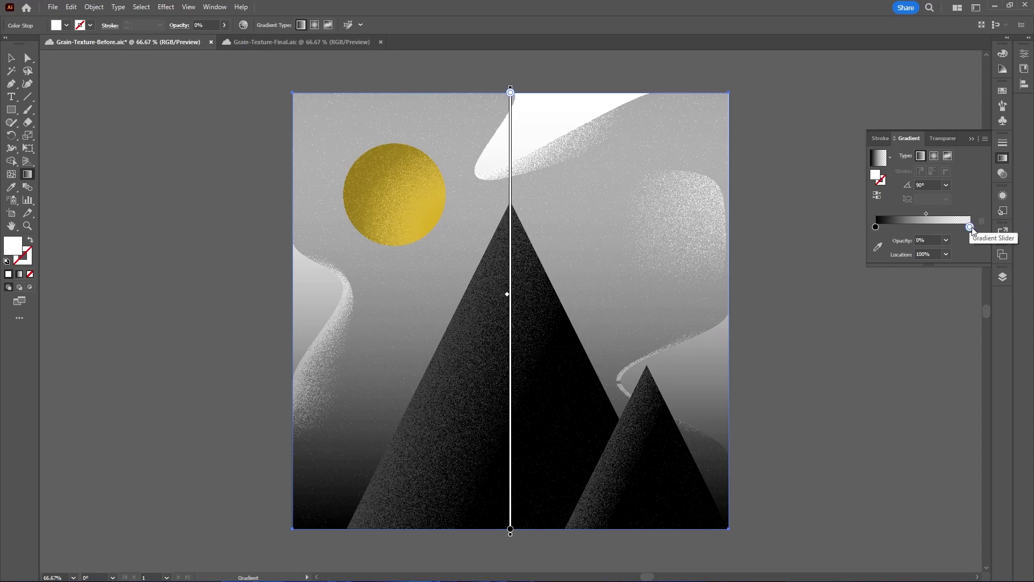
pyautogui.click(946, 241)
pyautogui.click(964, 370)
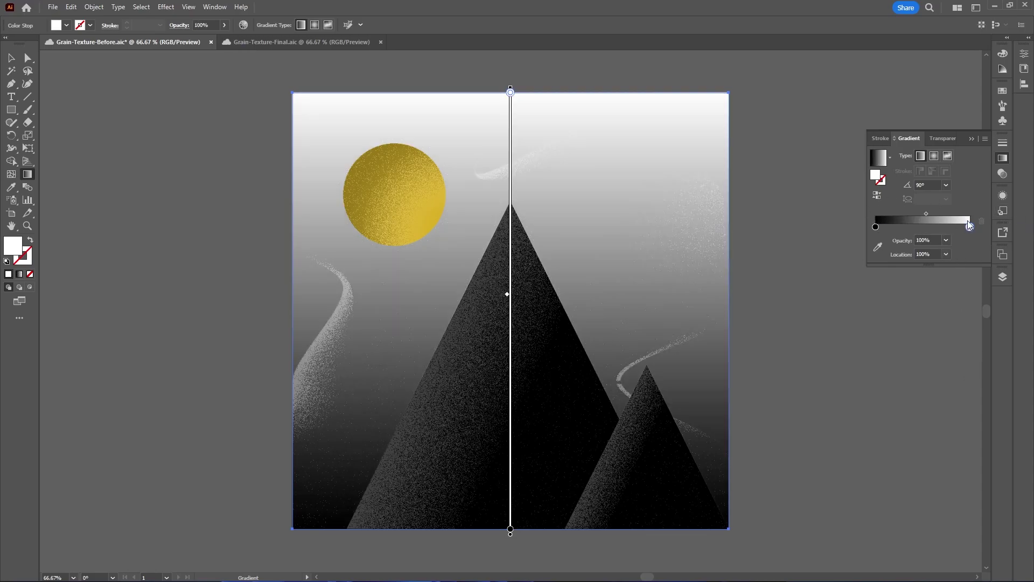
# Step: Paste a blue-violet hex into the end stop and set the other stop to magenta AA00A6
pyautogui.doubleClick(969, 227)
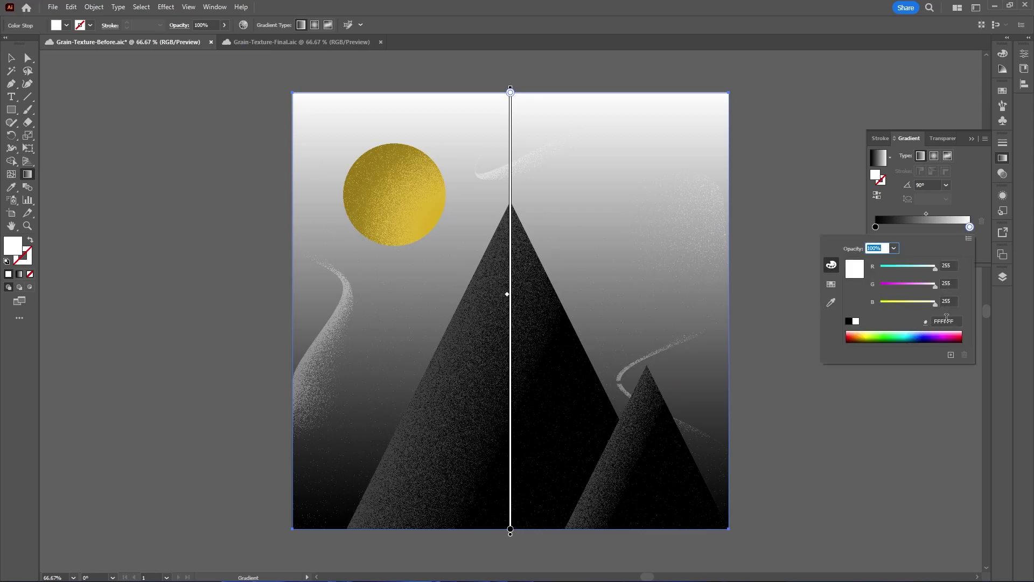
pyautogui.click(968, 239)
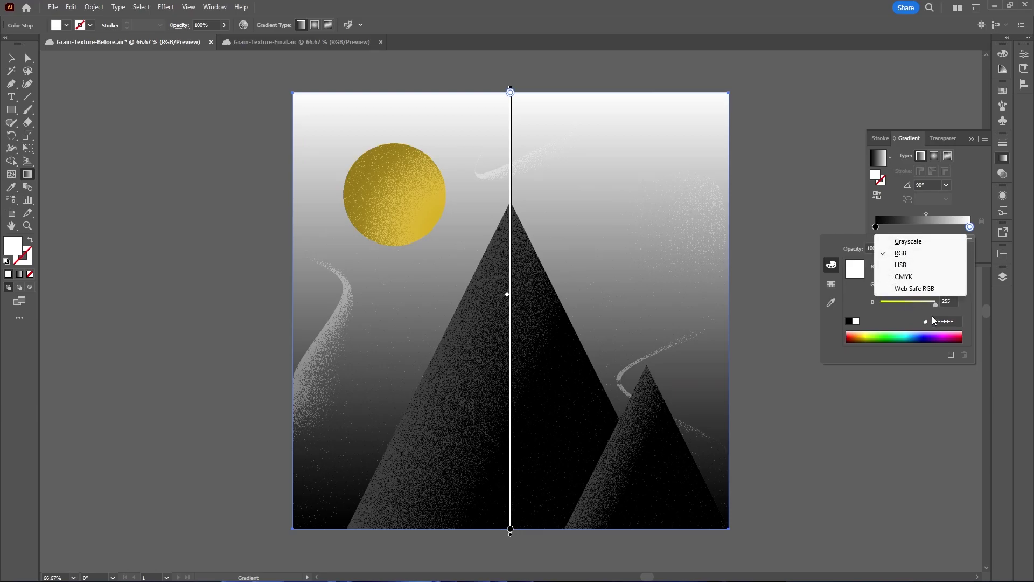
pyautogui.click(944, 322)
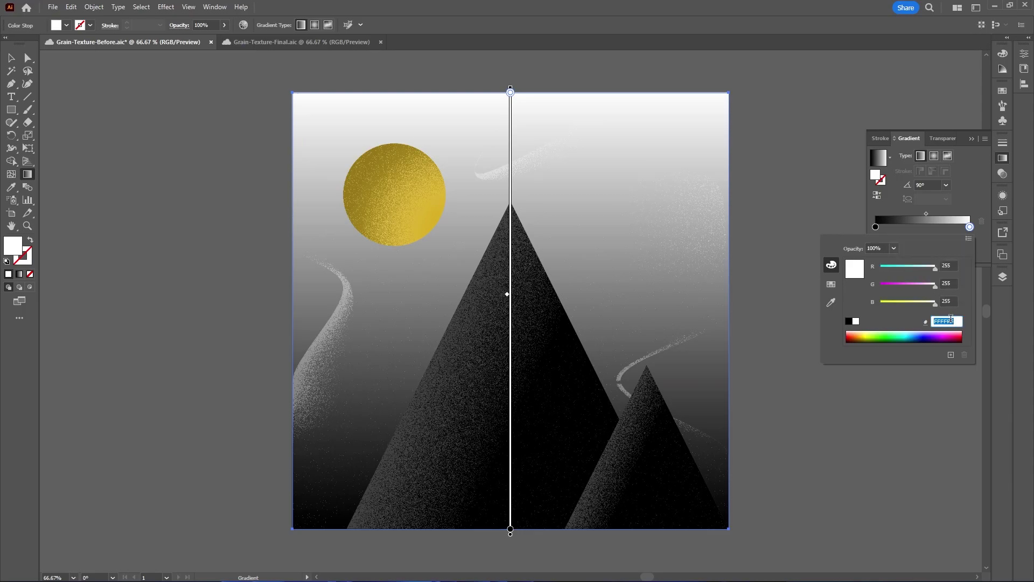
pyautogui.hotkey('ctrl', 'v')
pyautogui.press('Return')
pyautogui.doubleClick(876, 227)
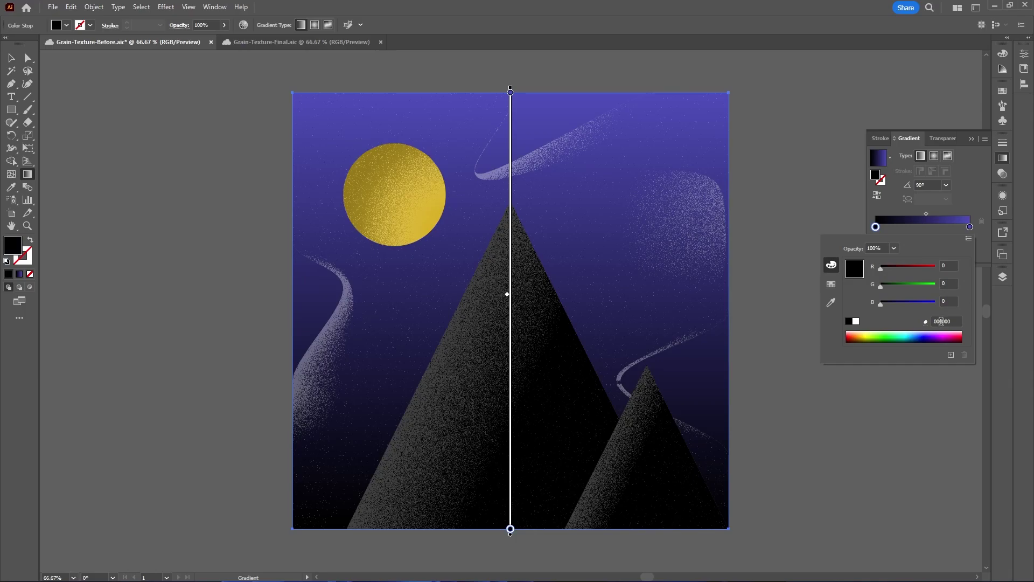
pyautogui.moveTo(929, 332); pyautogui.dragTo(947, 334)
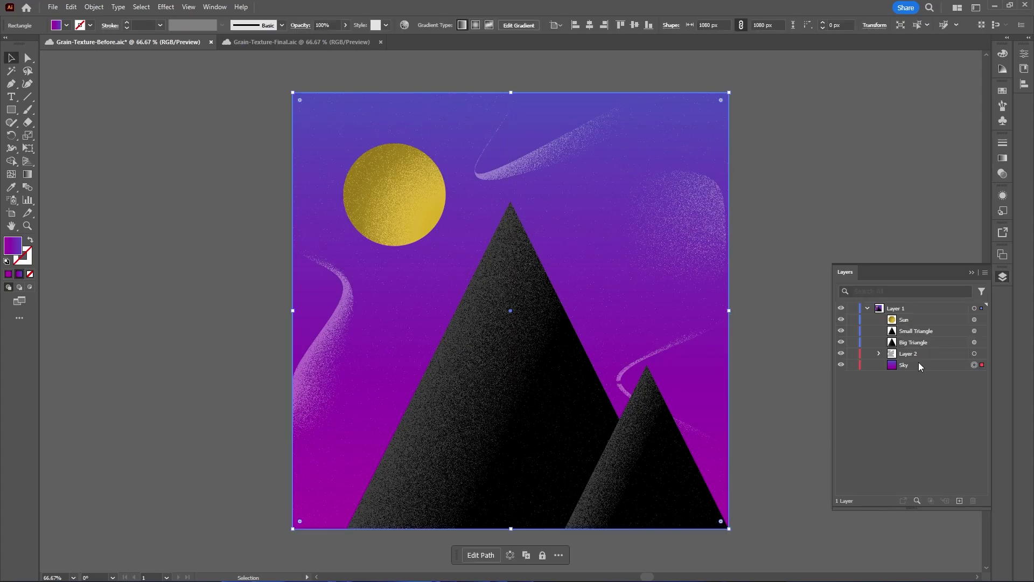
# Step: Duplicate the Sky layer and set the copy's gradient stops to white at top, black at bottom
pyautogui.moveTo(919, 362); pyautogui.dragTo(960, 501)
pyautogui.click(1003, 157)
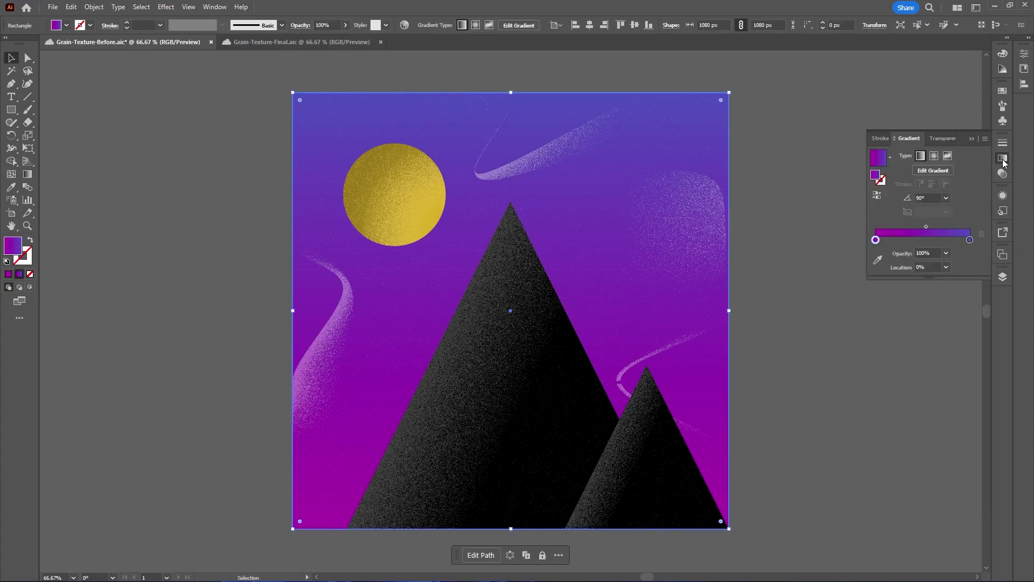
pyautogui.doubleClick(970, 240)
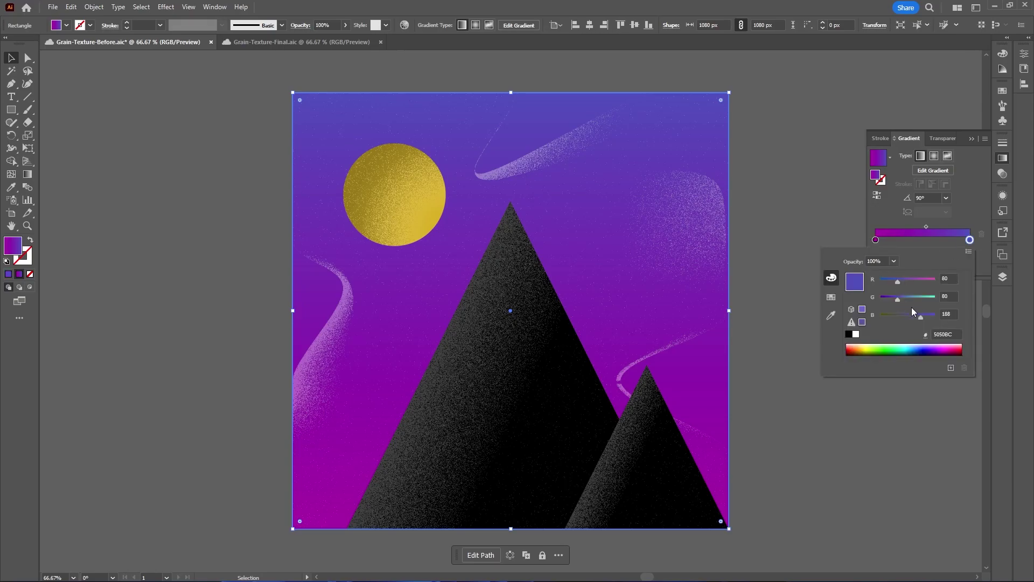
pyautogui.click(856, 334)
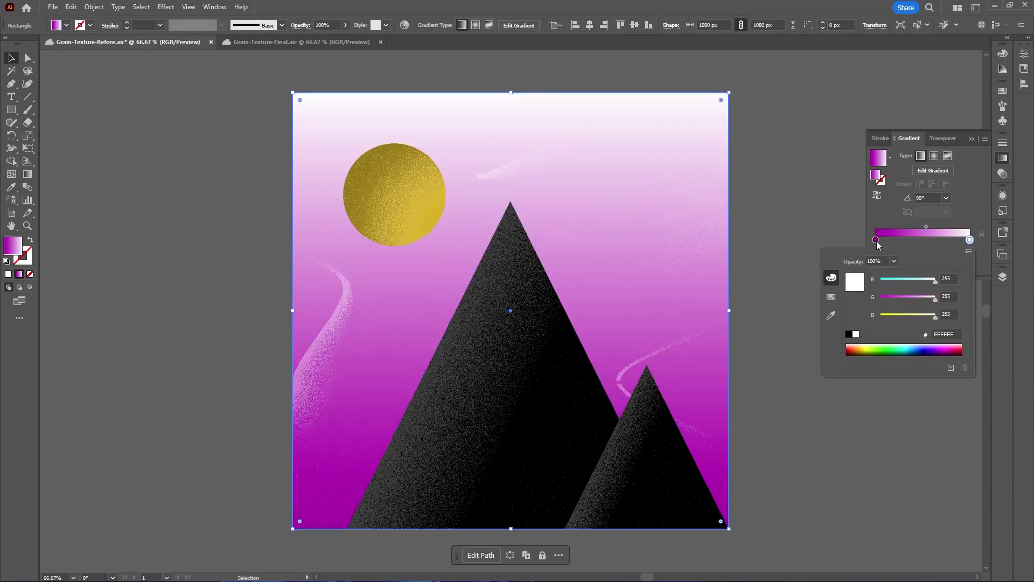
pyautogui.doubleClick(875, 240)
pyautogui.click(849, 334)
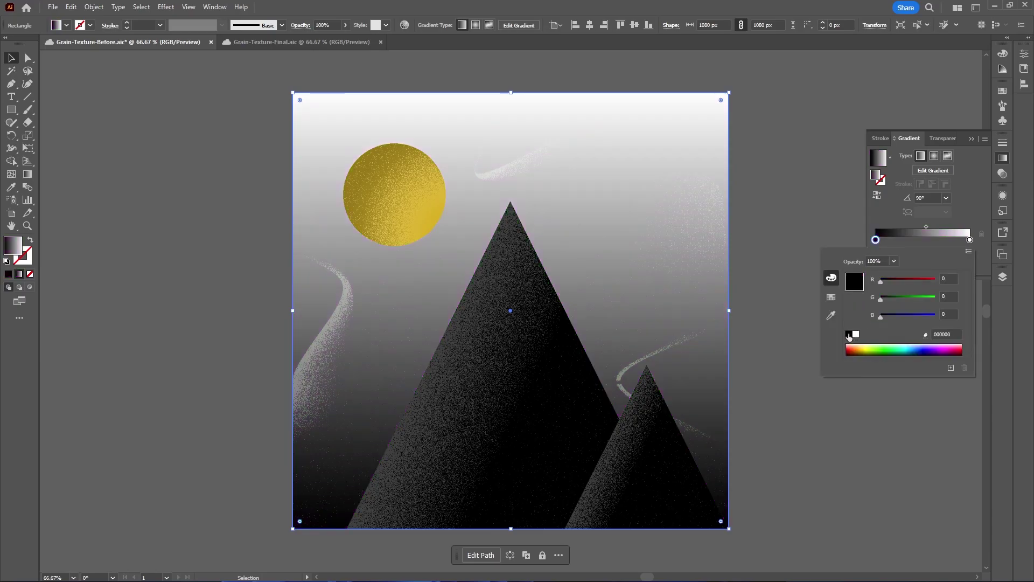
pyautogui.click(975, 137)
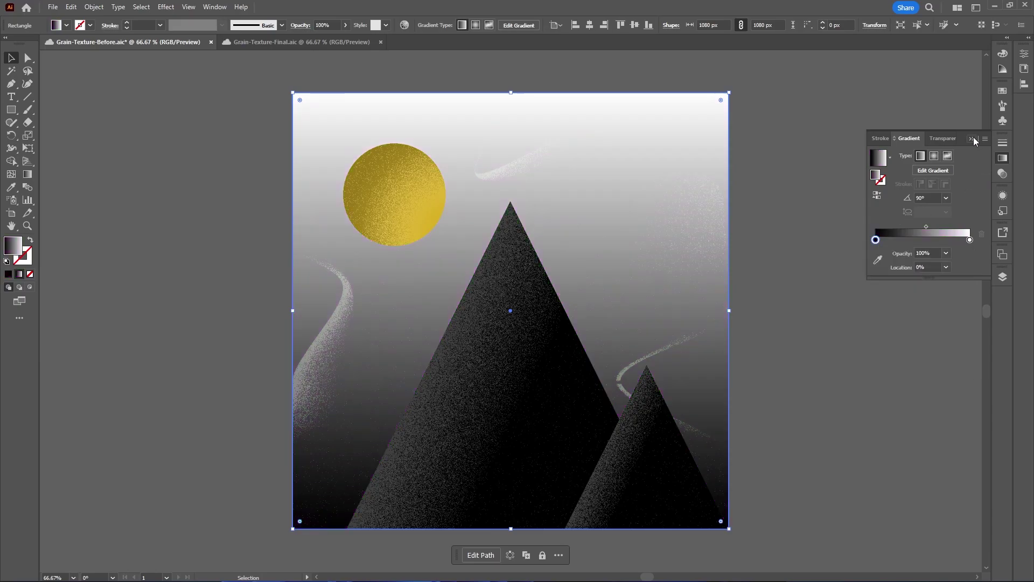
pyautogui.click(972, 136)
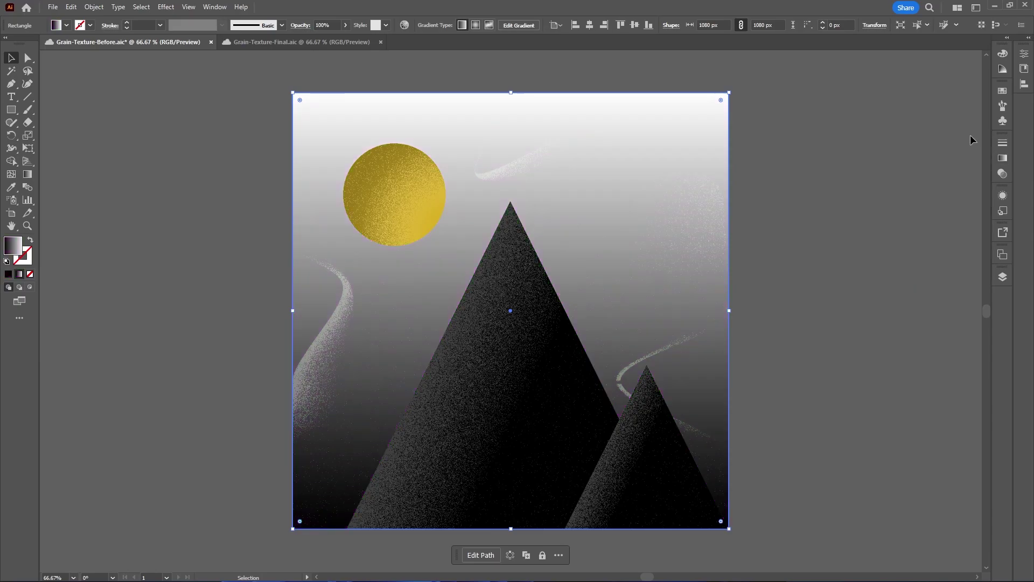
# Step: Apply the Texture > Grain effect to the sky copy
pyautogui.click(166, 6)
pyautogui.moveTo(218, 240)
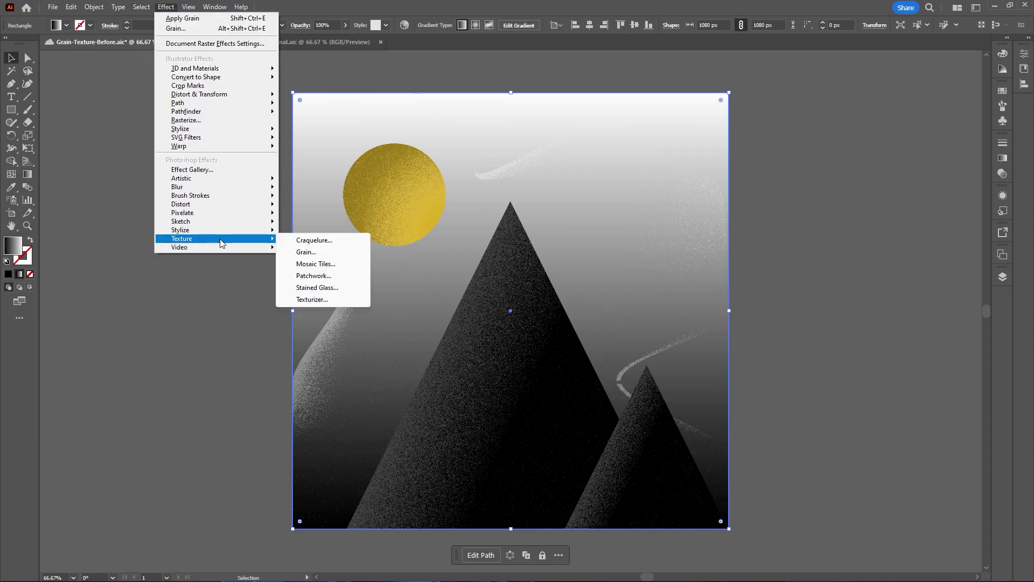
pyautogui.click(323, 253)
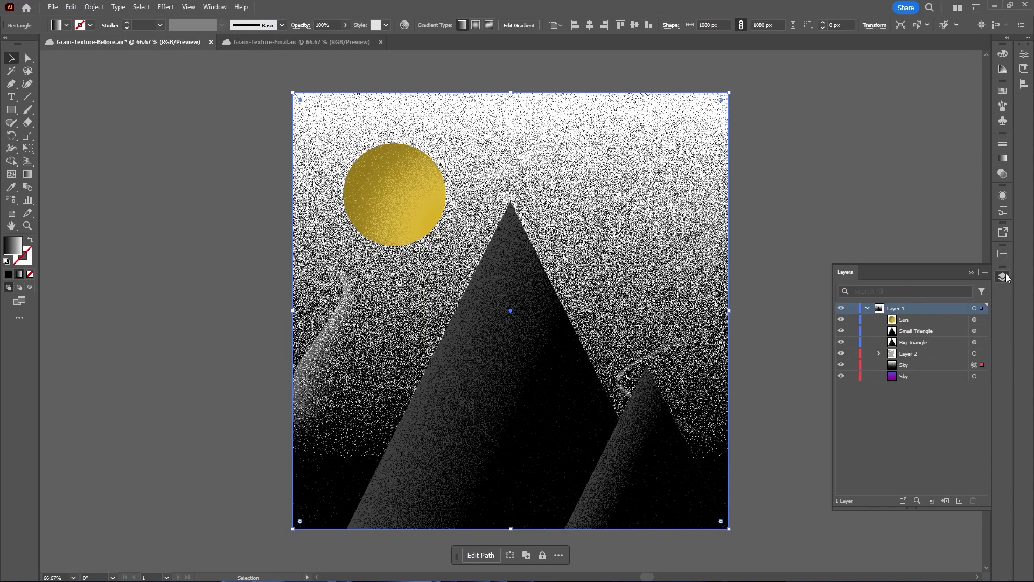
# Step: Try Lighten and Darken blend modes on the grainy sky copy and lower its opacity
pyautogui.click(1006, 196)
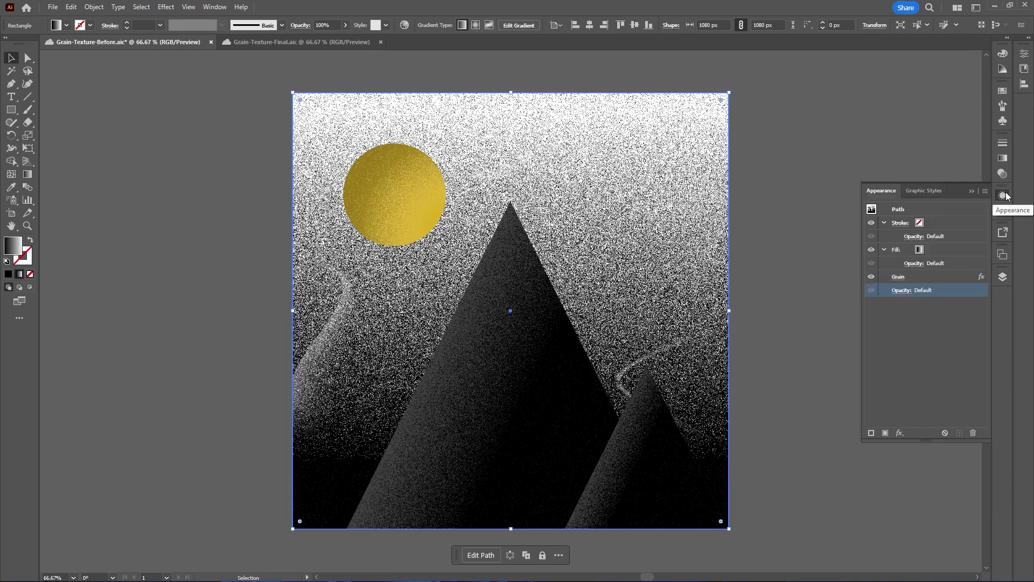
pyautogui.click(902, 291)
pyautogui.click(830, 311)
pyautogui.click(829, 374)
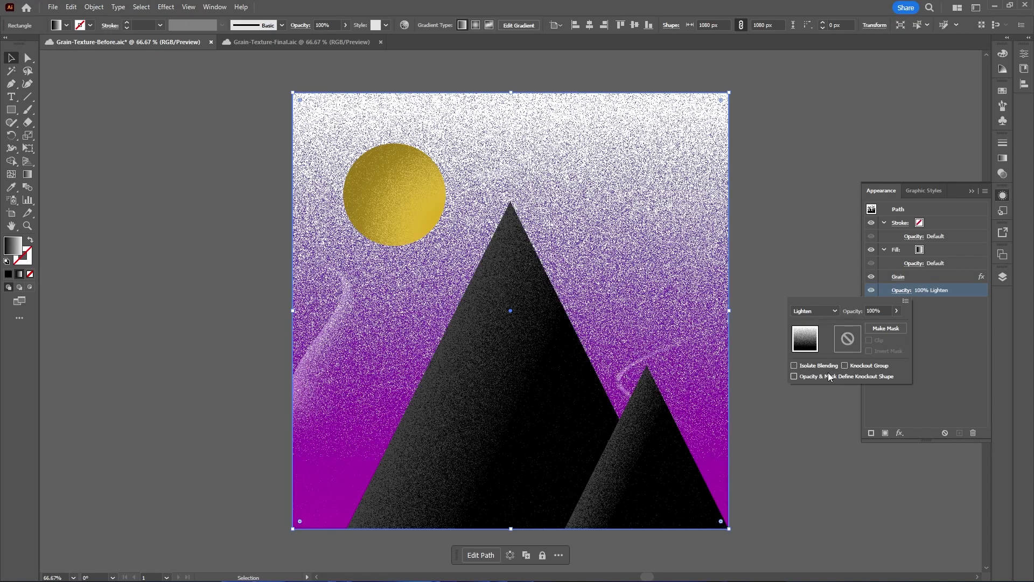
pyautogui.click(818, 311)
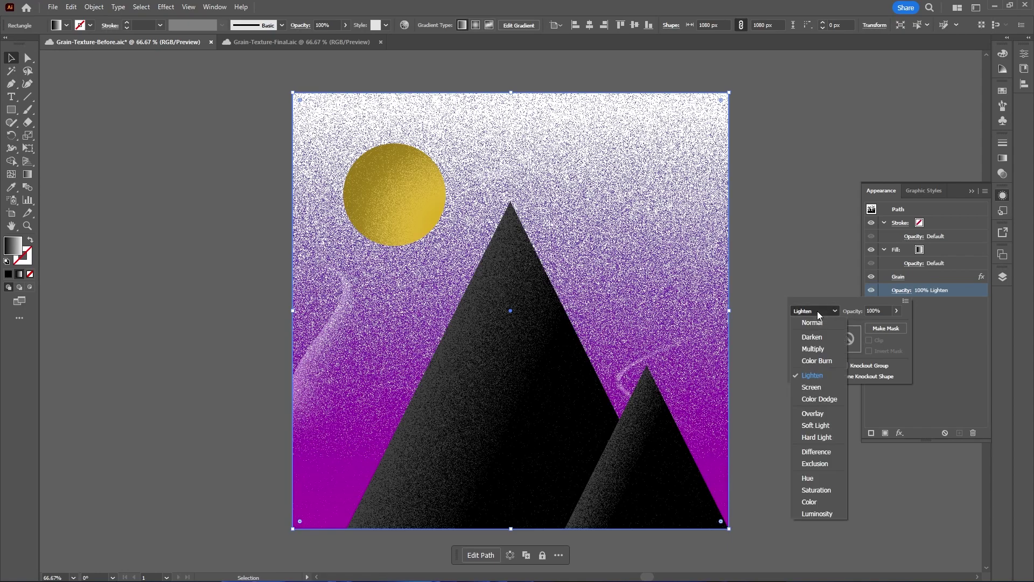
pyautogui.click(823, 337)
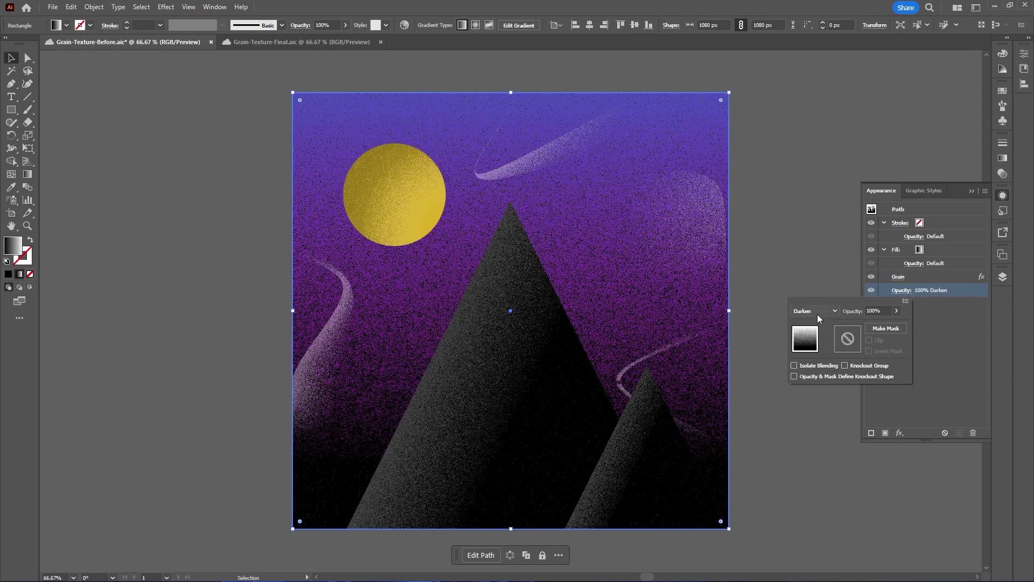
pyautogui.click(819, 313)
pyautogui.click(819, 373)
pyautogui.click(896, 311)
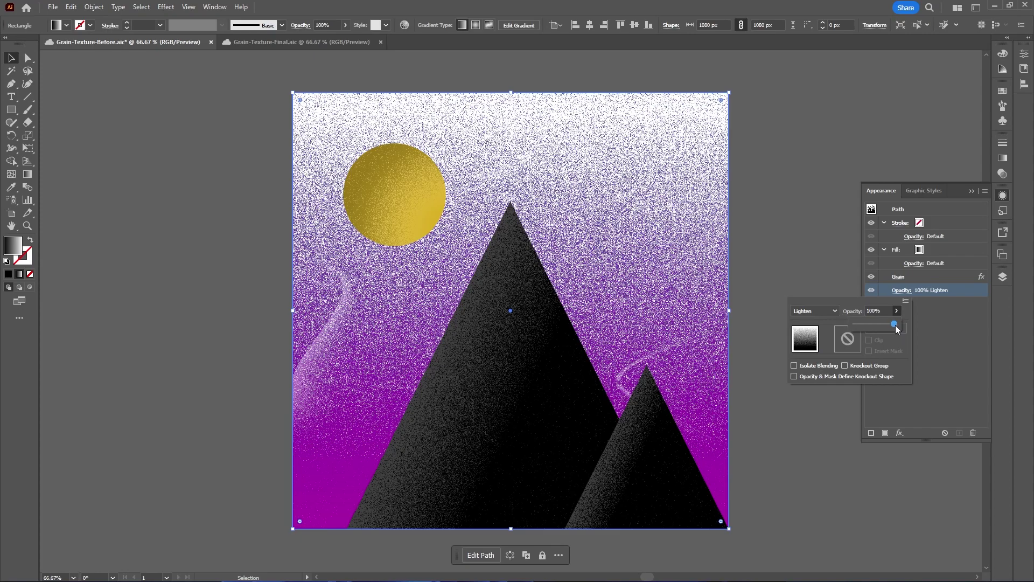
pyautogui.moveTo(895, 325); pyautogui.dragTo(865, 326)
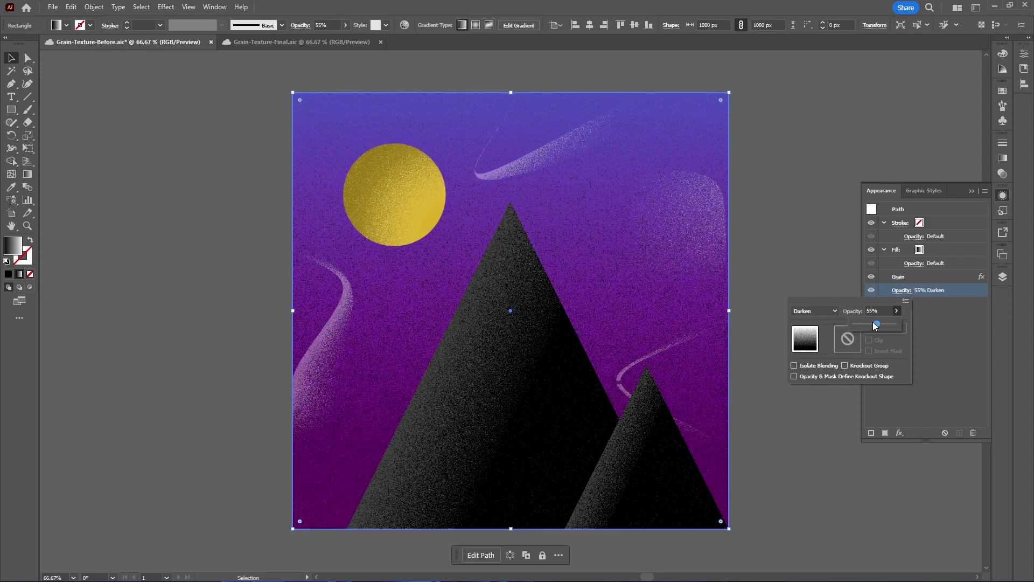
pyautogui.click(301, 44)
pyautogui.click(167, 44)
pyautogui.click(273, 44)
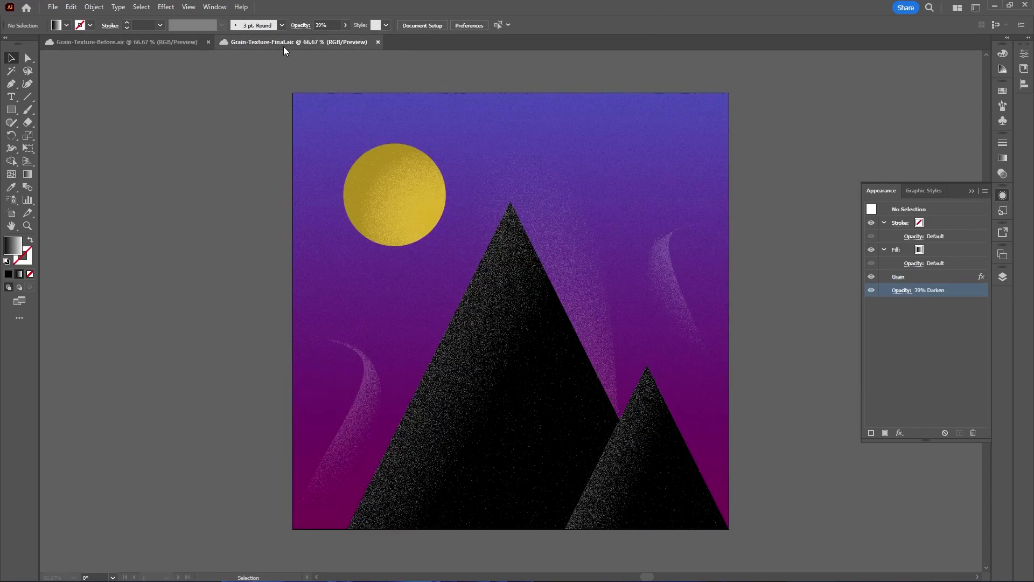
pyautogui.click(151, 45)
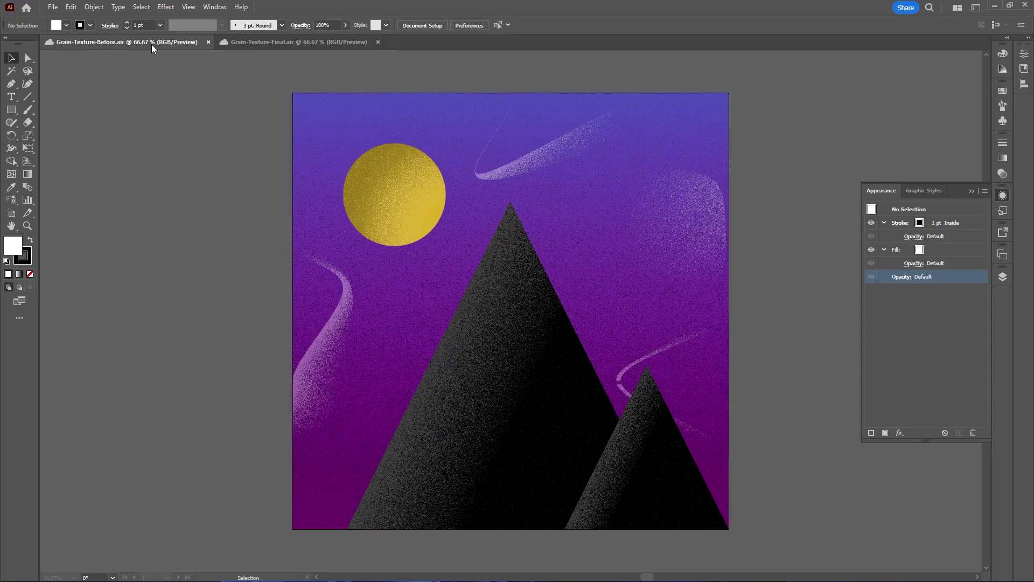